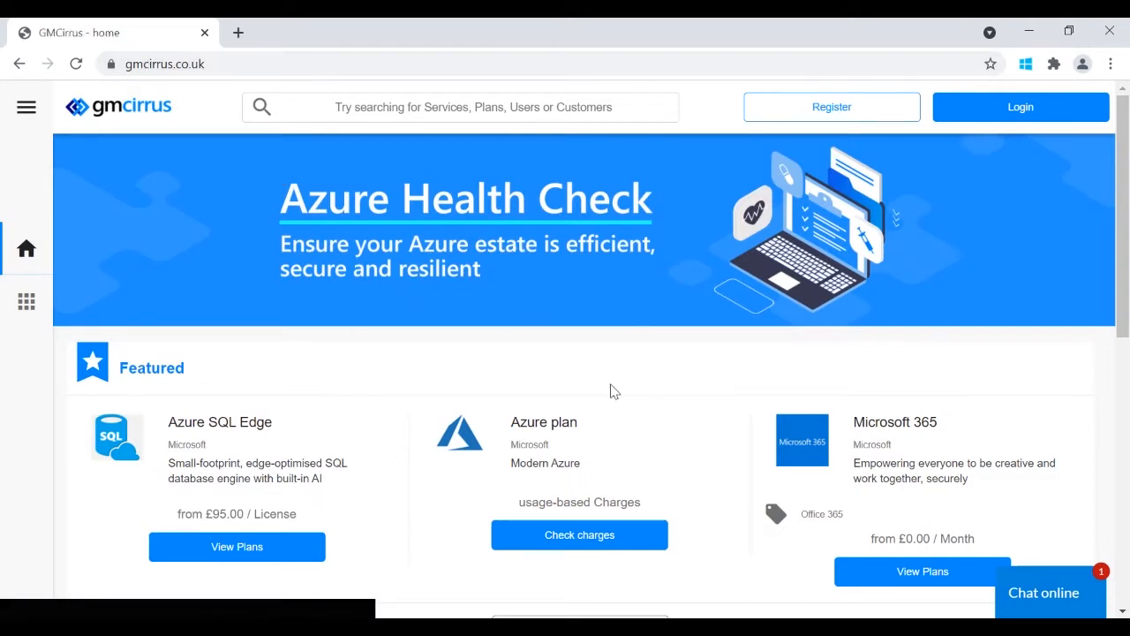
- Sign in to the GMCirrus reseller account with the account e-mail and password
click(1019, 113)
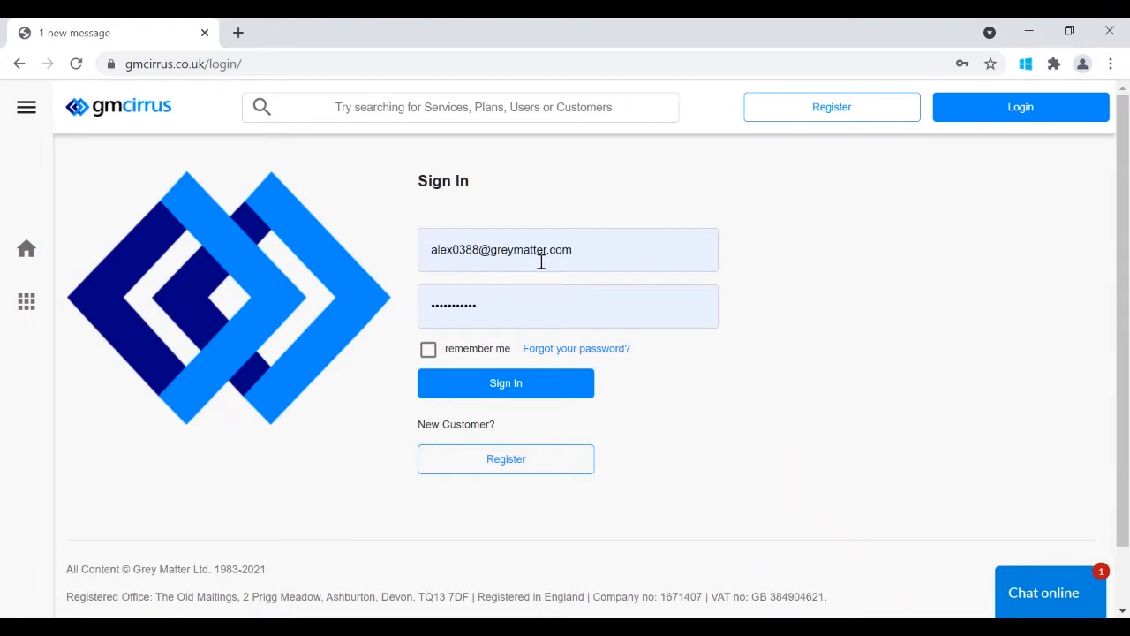
click(495, 389)
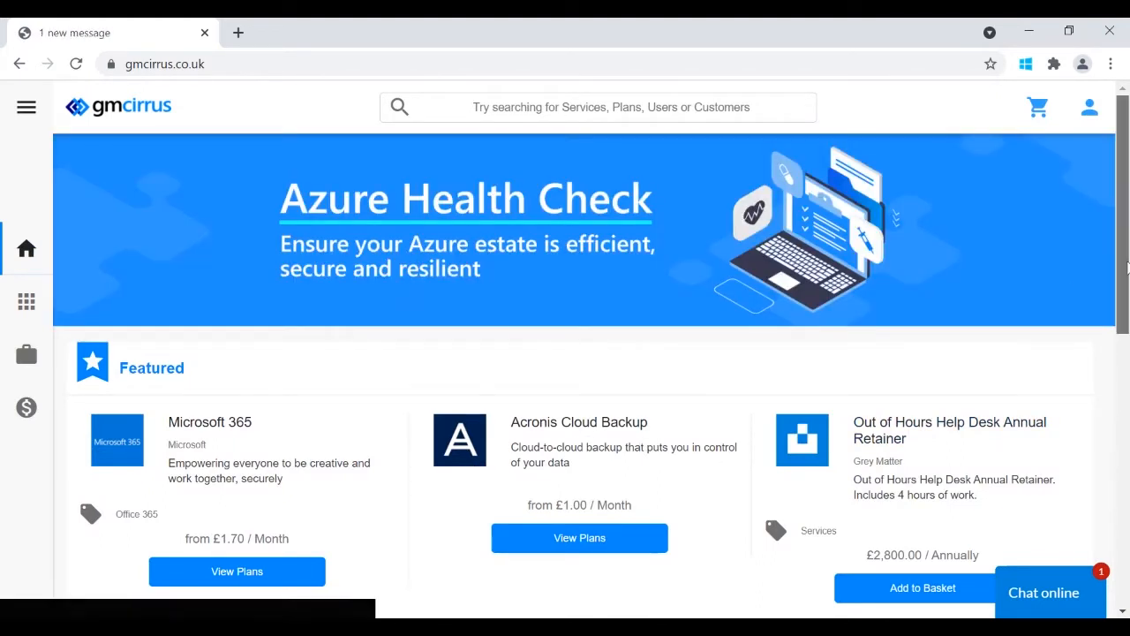
scroll(1123, 270, down, 1)
drag(1126, 270, 1120, 233)
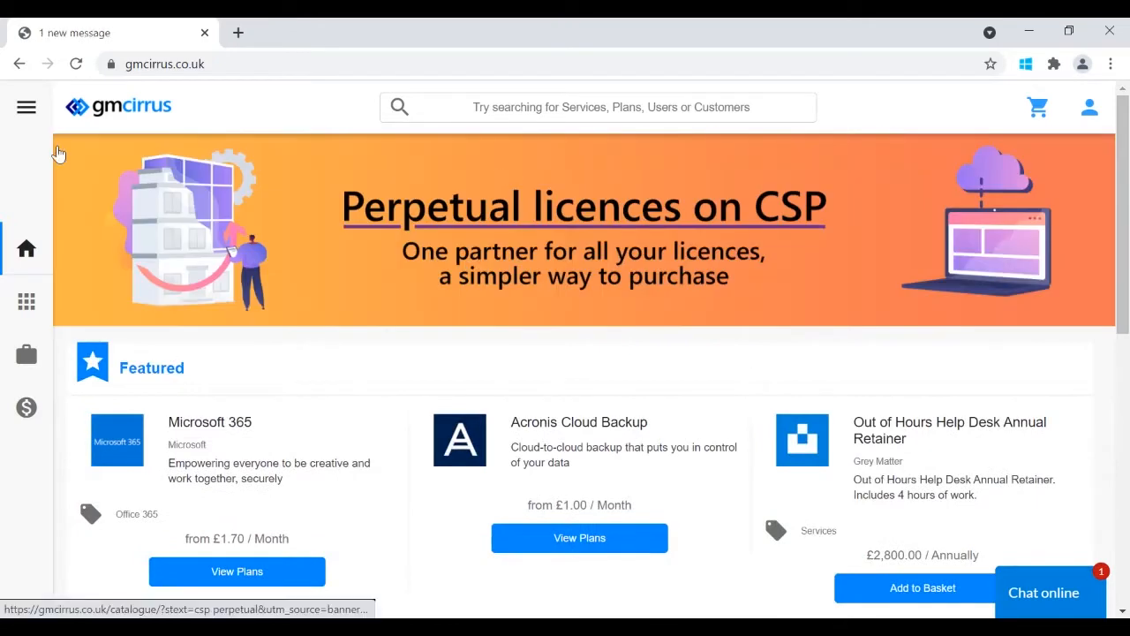
click(28, 112)
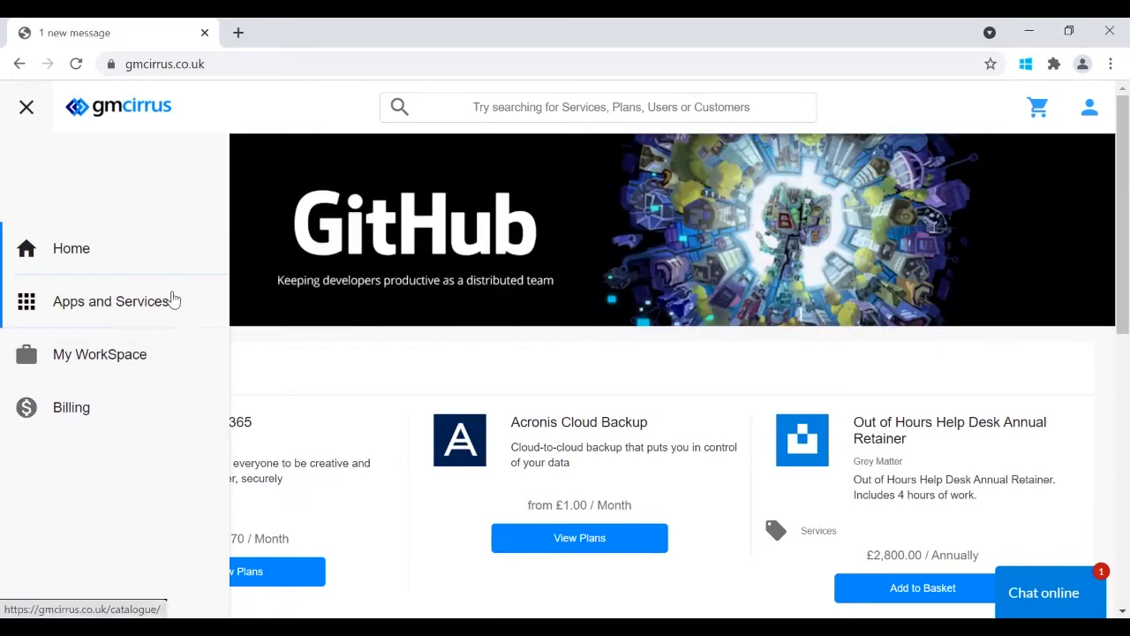
click(522, 116)
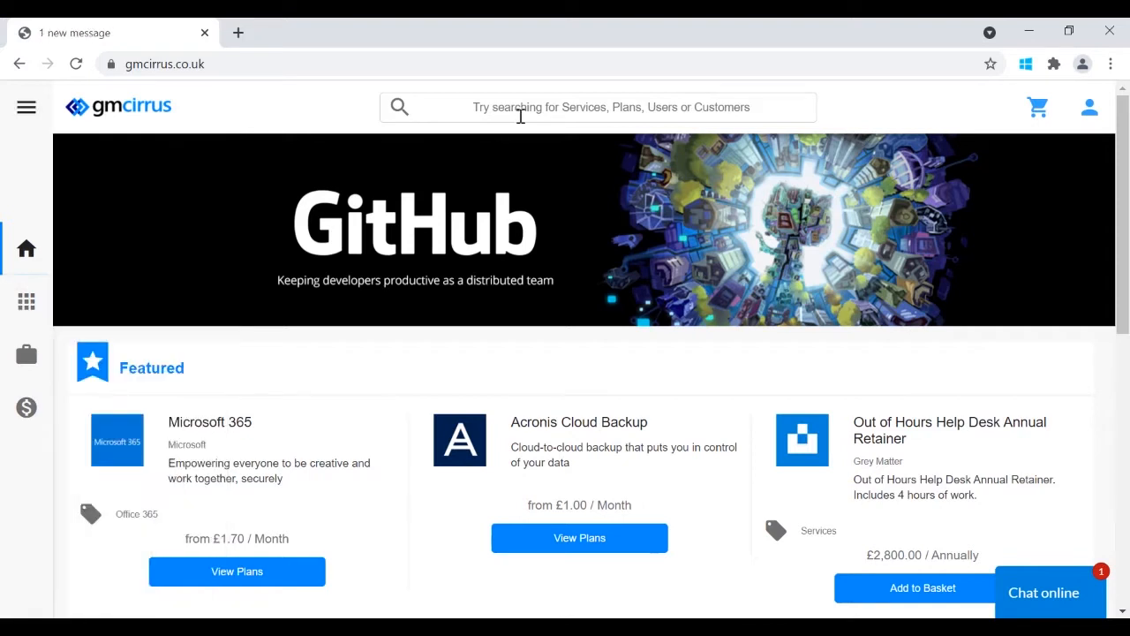
- Search the catalogue for 'office 365', then switch to the full Apps and Services catalogue
text(office )
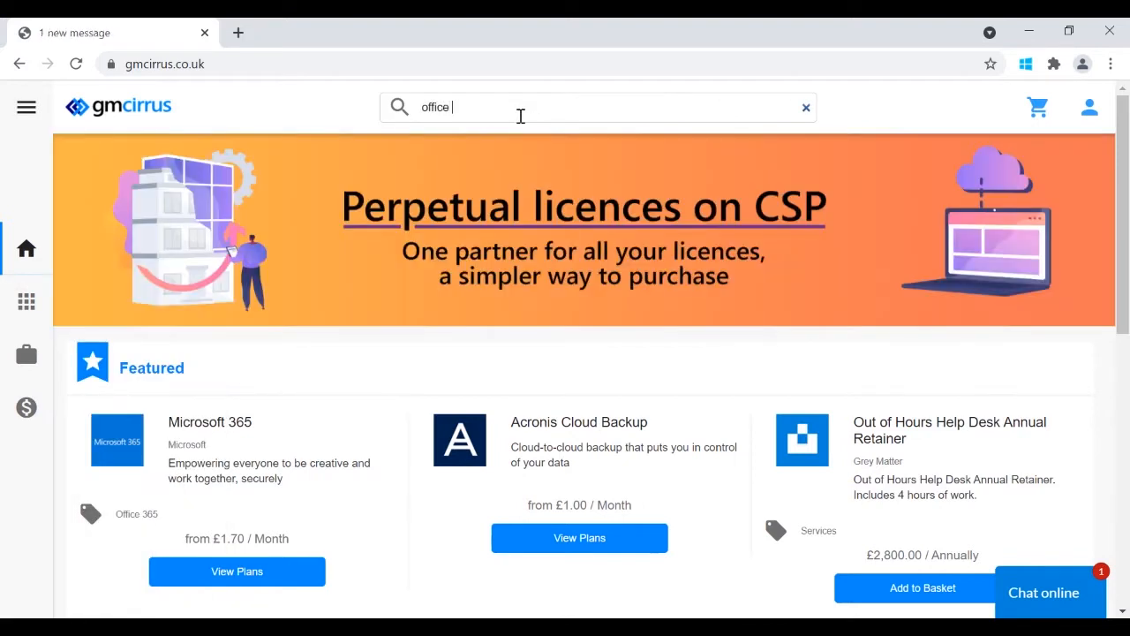
text(365)
key(Return)
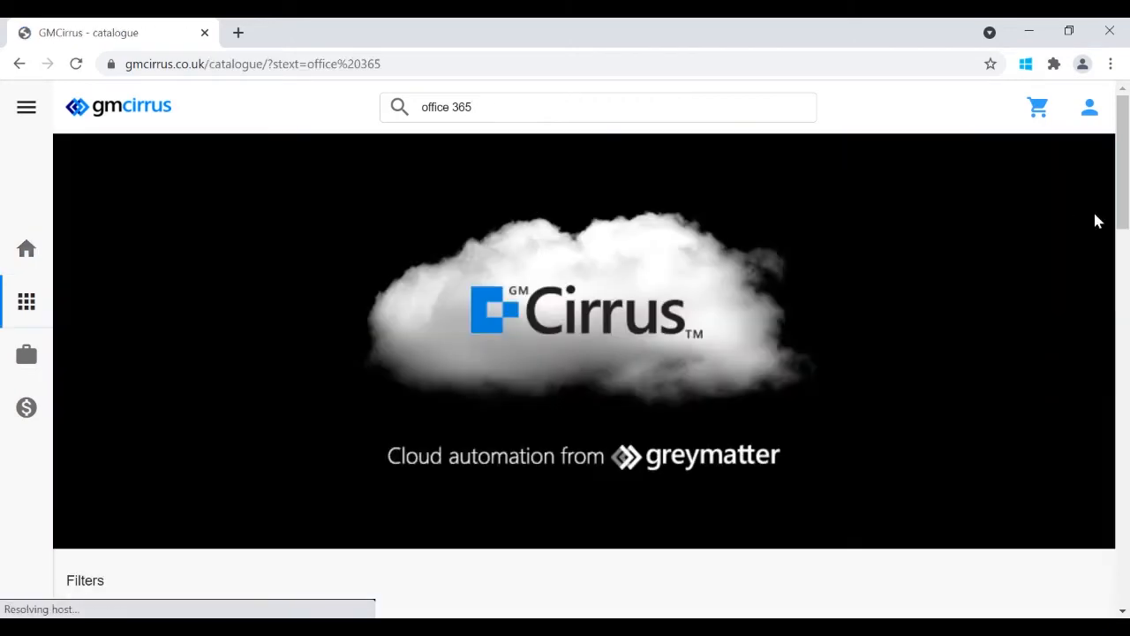
drag(1126, 196, 1126, 314)
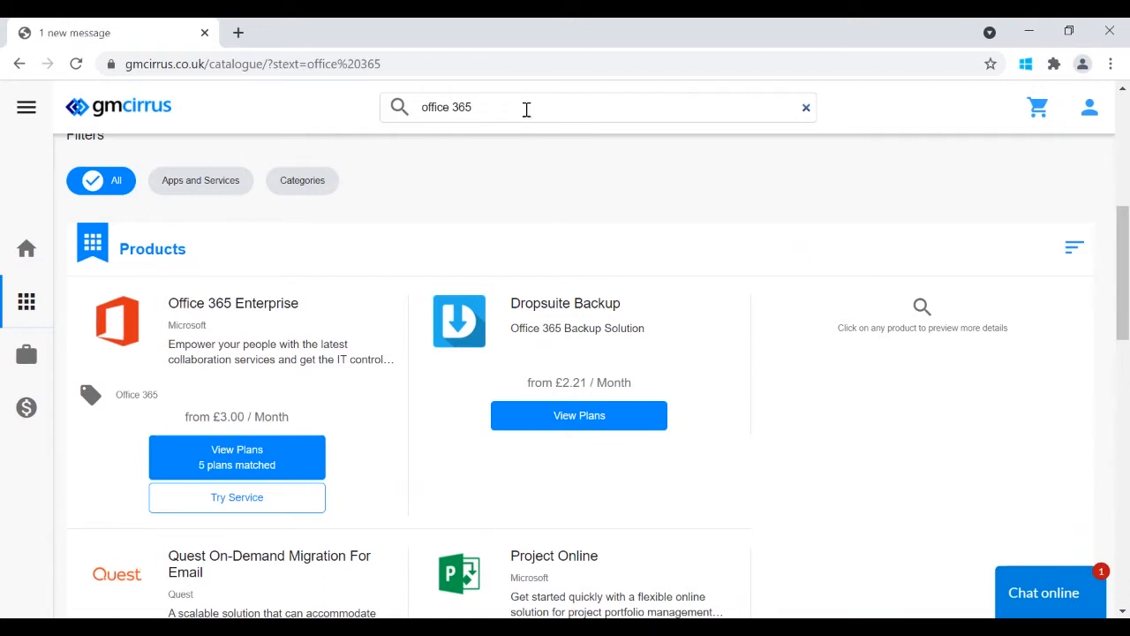
click(31, 306)
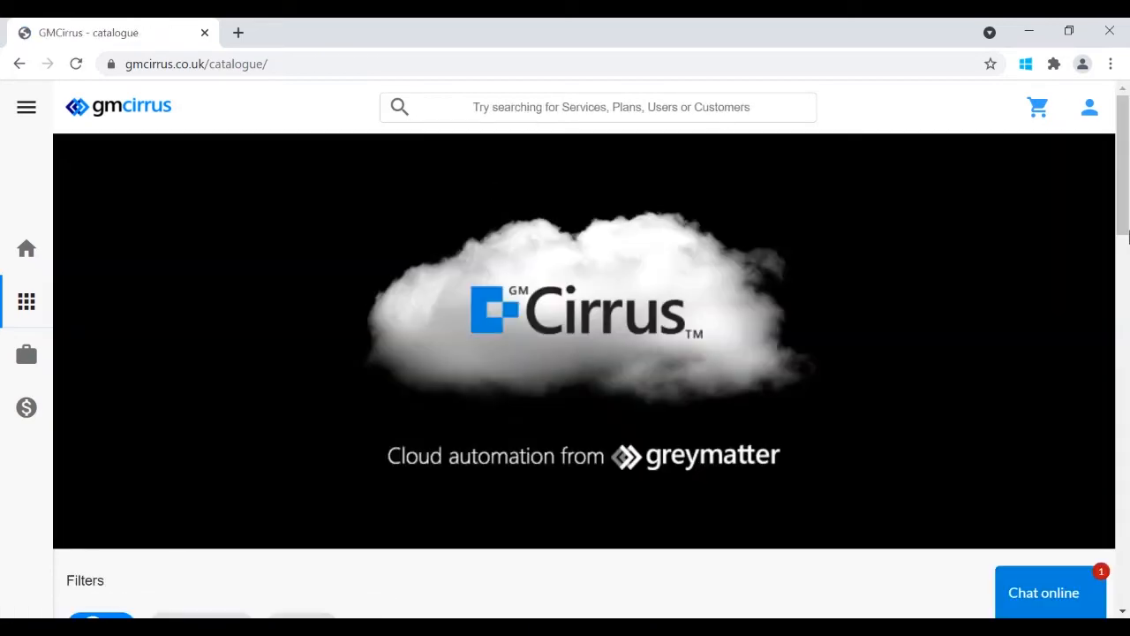
- Filter the catalogue to Apps and Services and page forward to products 11–20 of 63
scroll(1124, 234, down, 5)
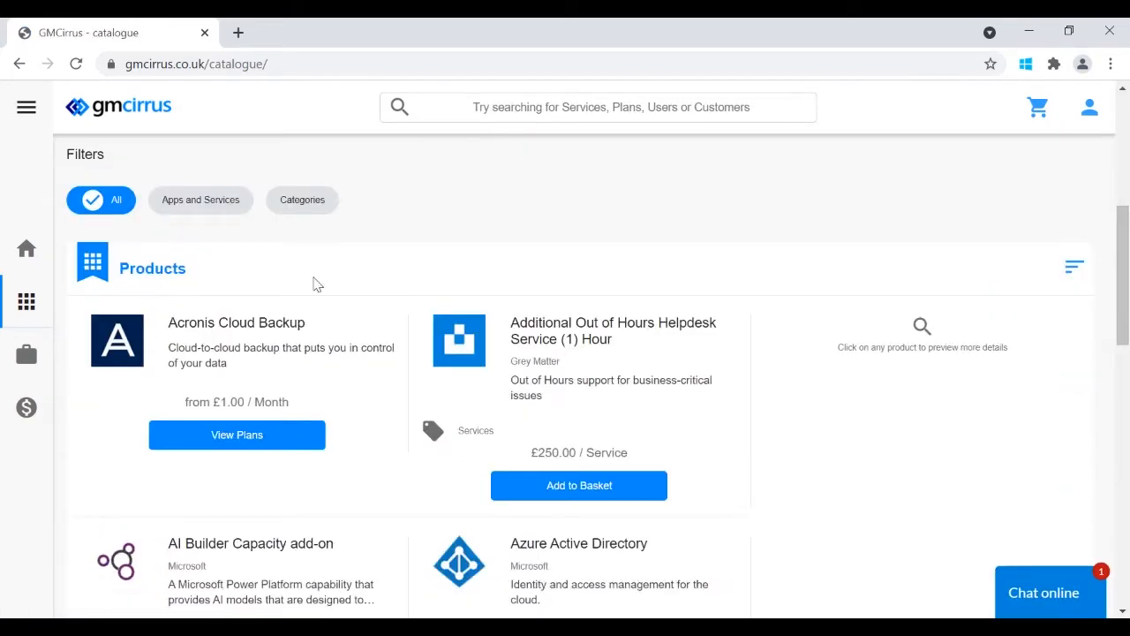
click(199, 200)
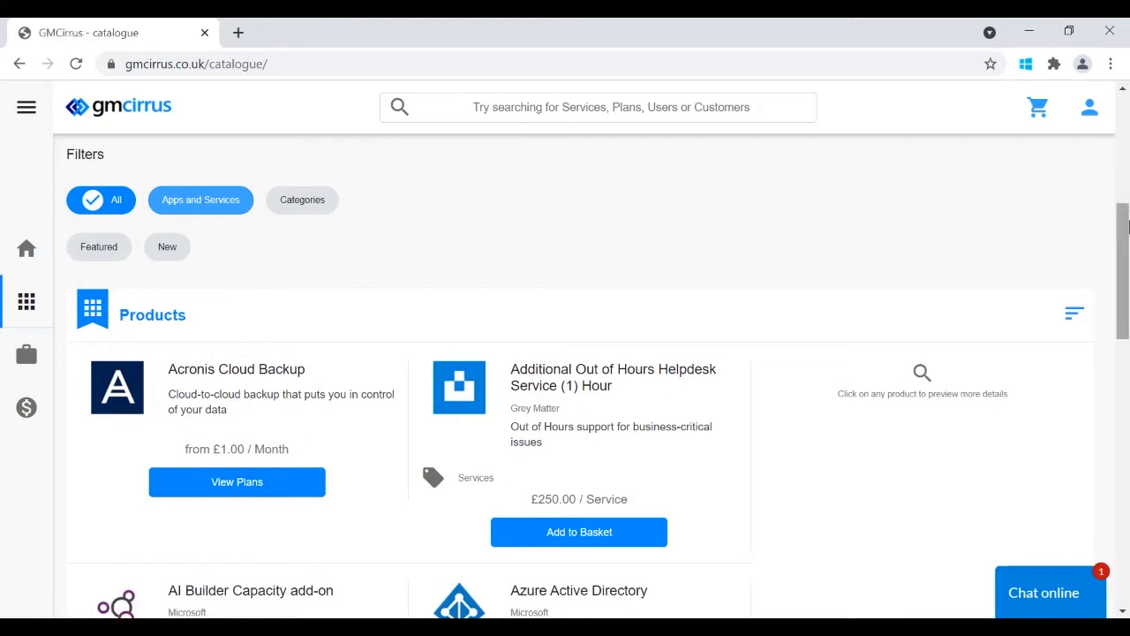
drag(1127, 228, 1128, 452)
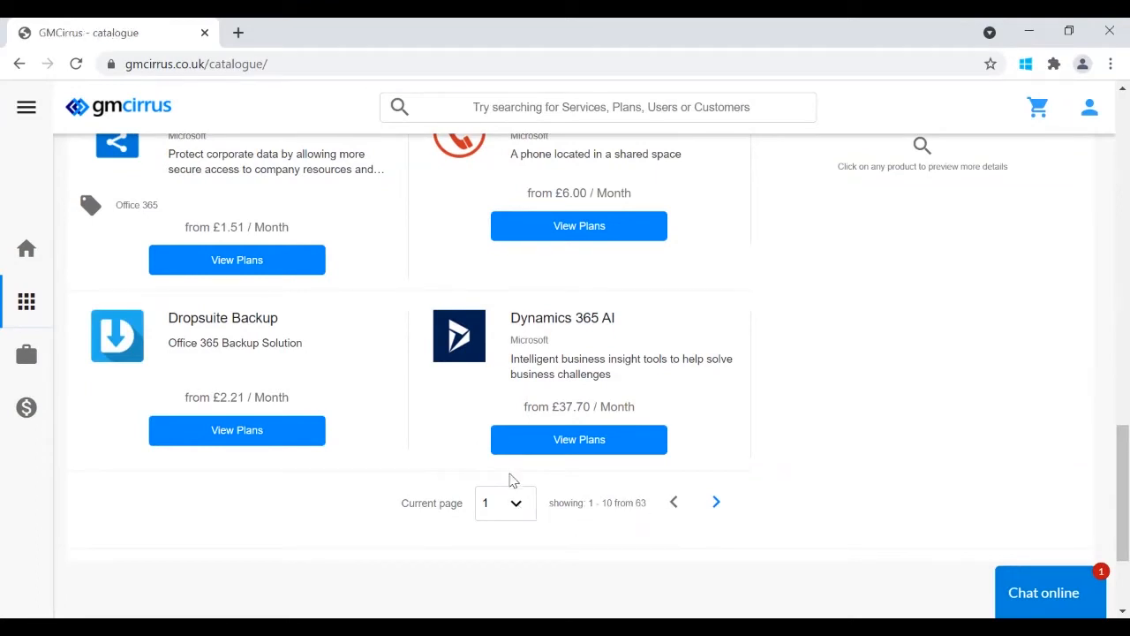
click(722, 503)
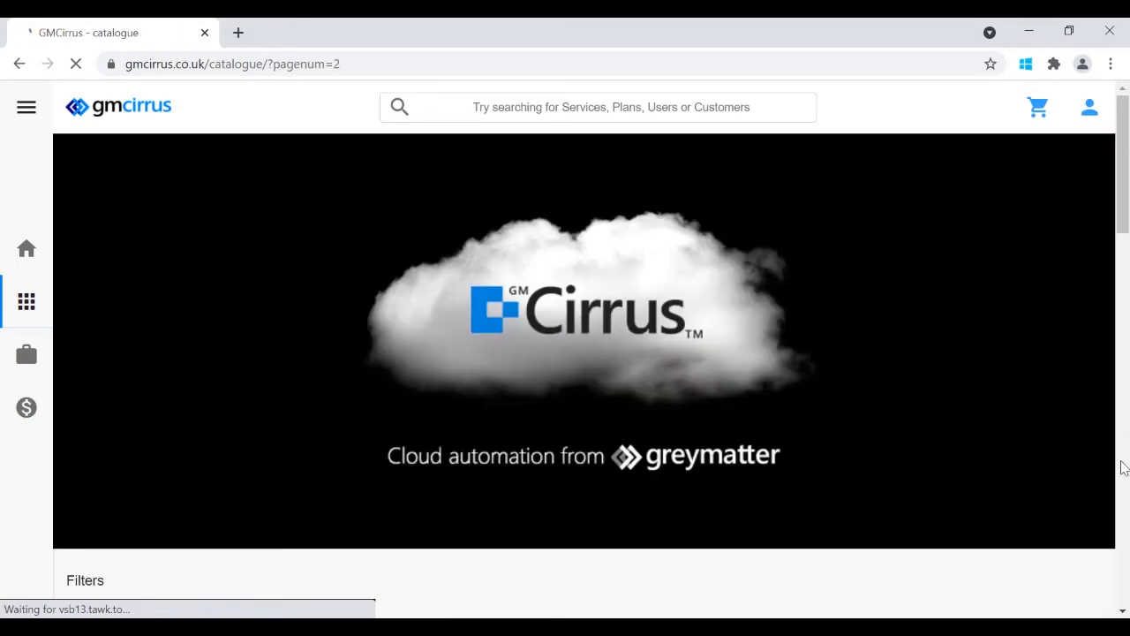
click(1126, 466)
drag(1125, 459, 1126, 505)
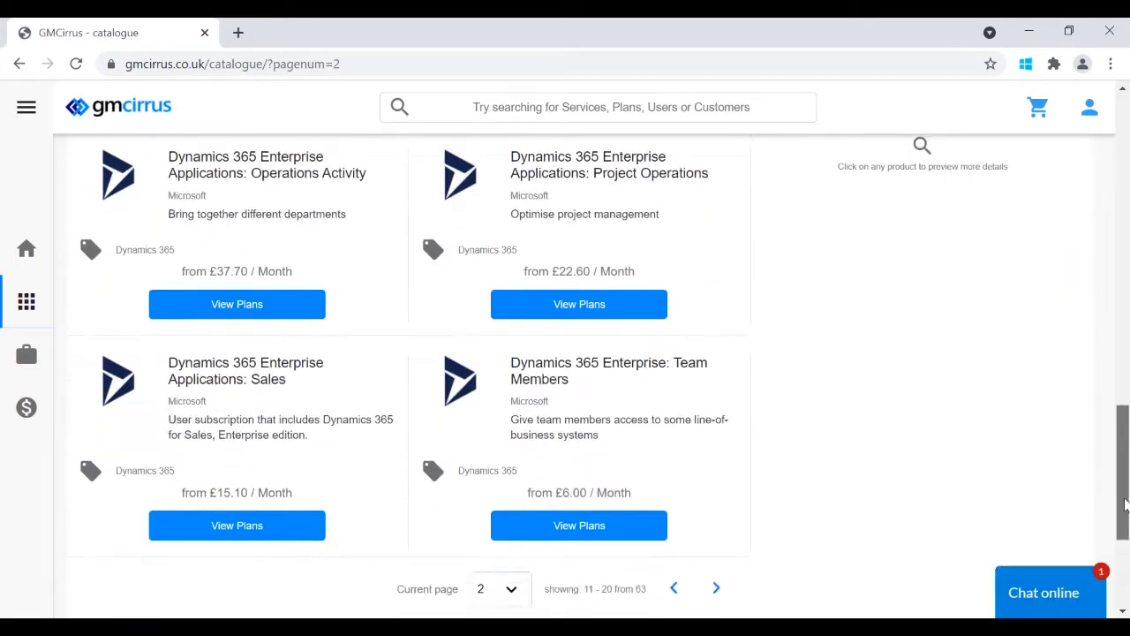
scroll(998, 468, down, 2)
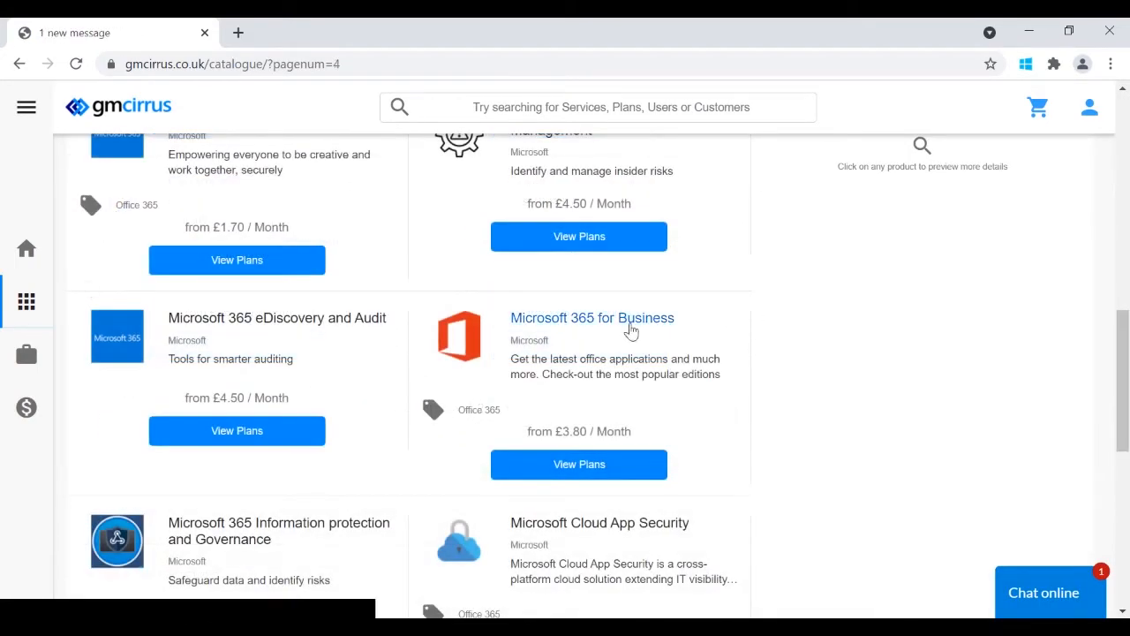
- Browse the Microsoft 365 for Business editions and add Business Standard (Small business) to the basket
click(599, 466)
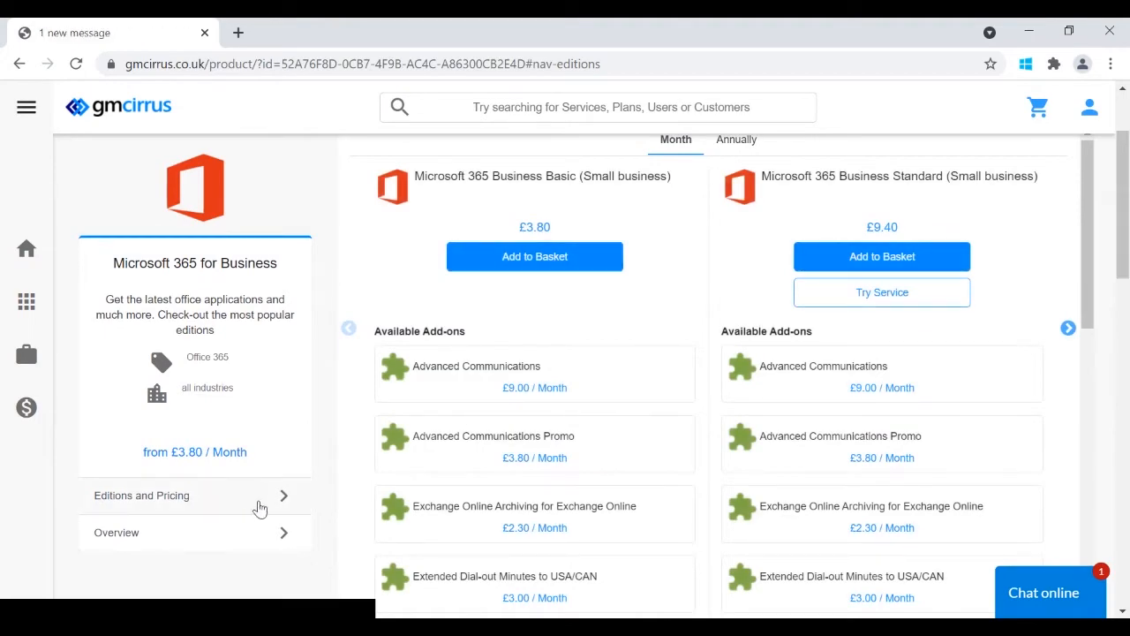
drag(1123, 217, 1118, 144)
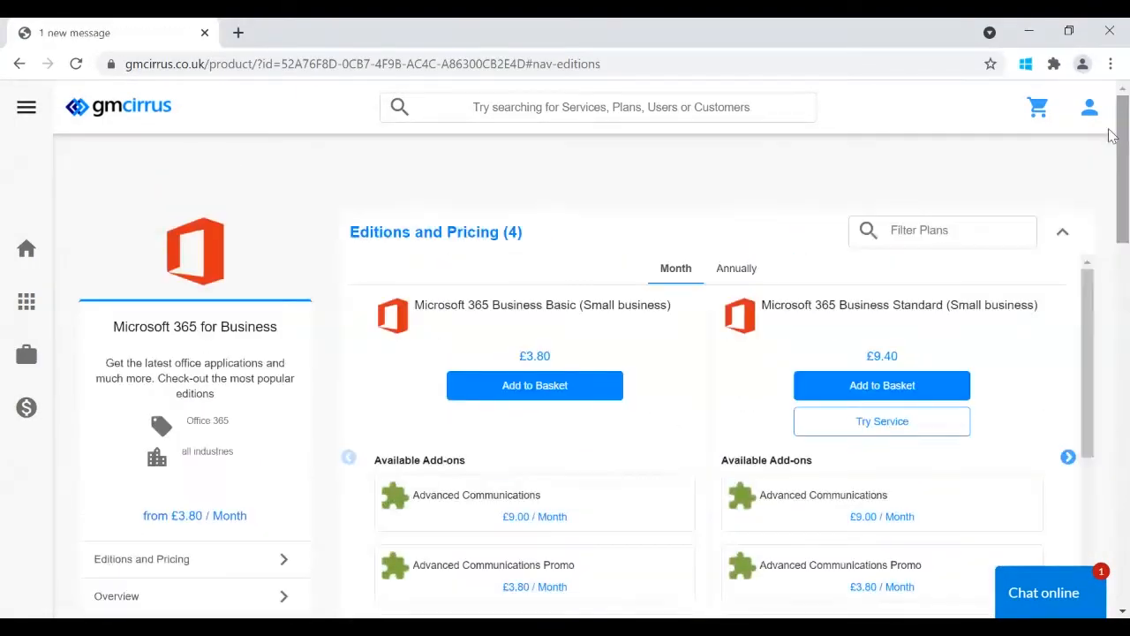
click(948, 220)
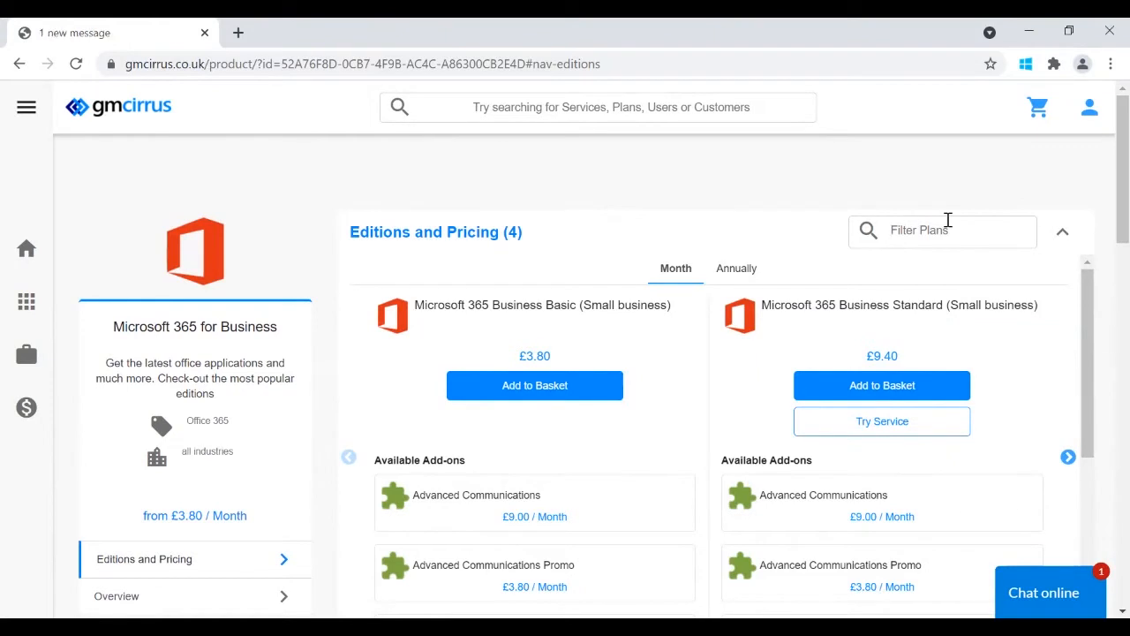
click(1068, 457)
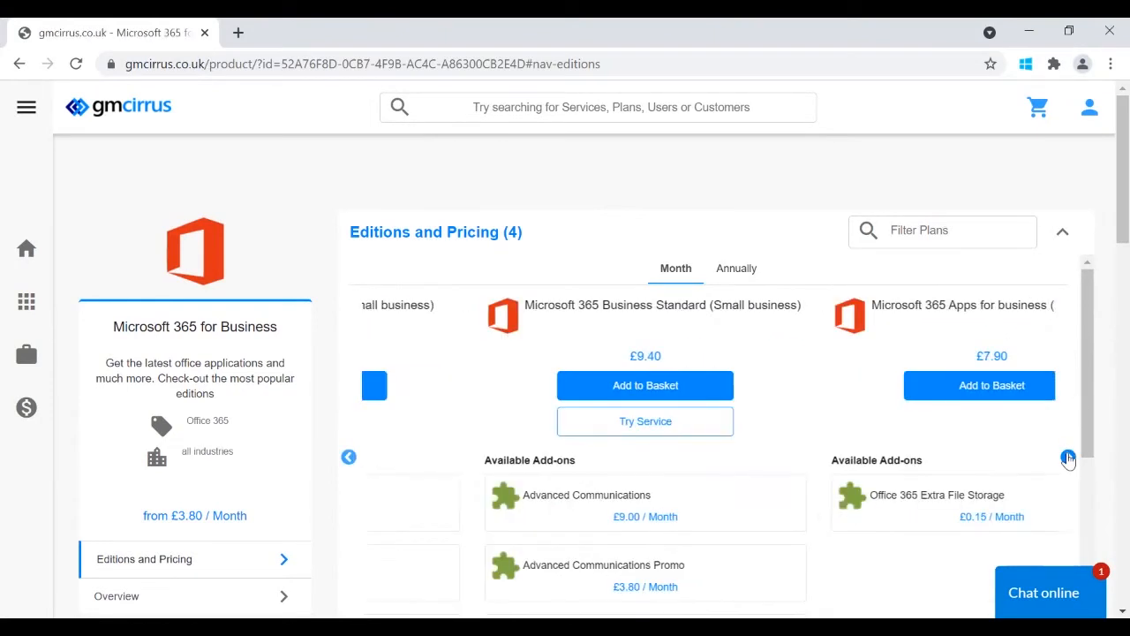
click(349, 455)
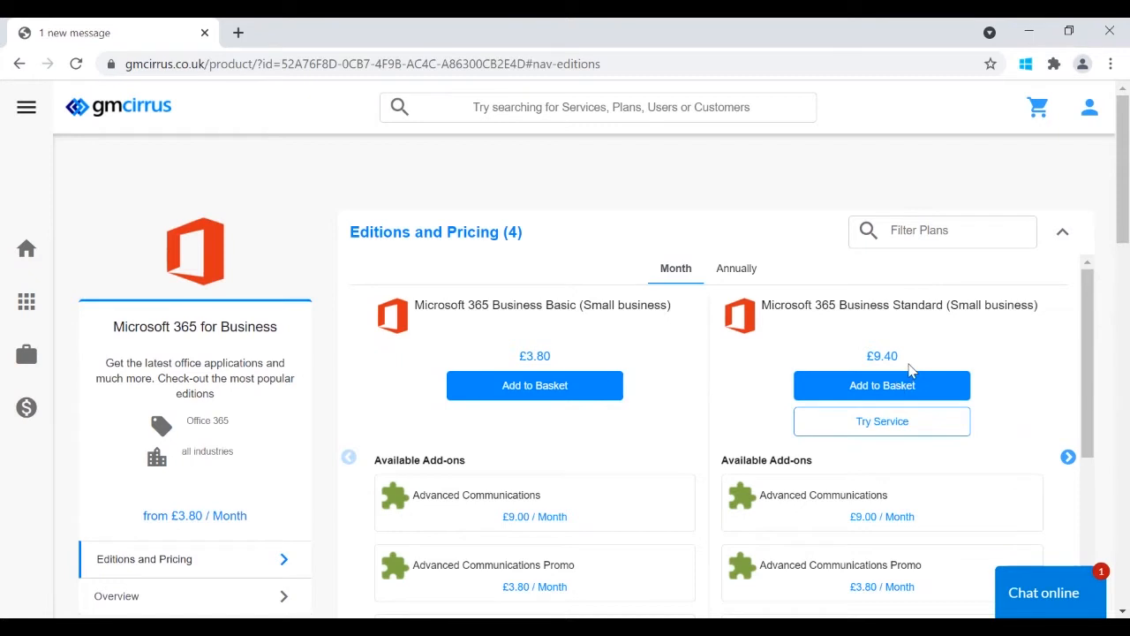
click(881, 386)
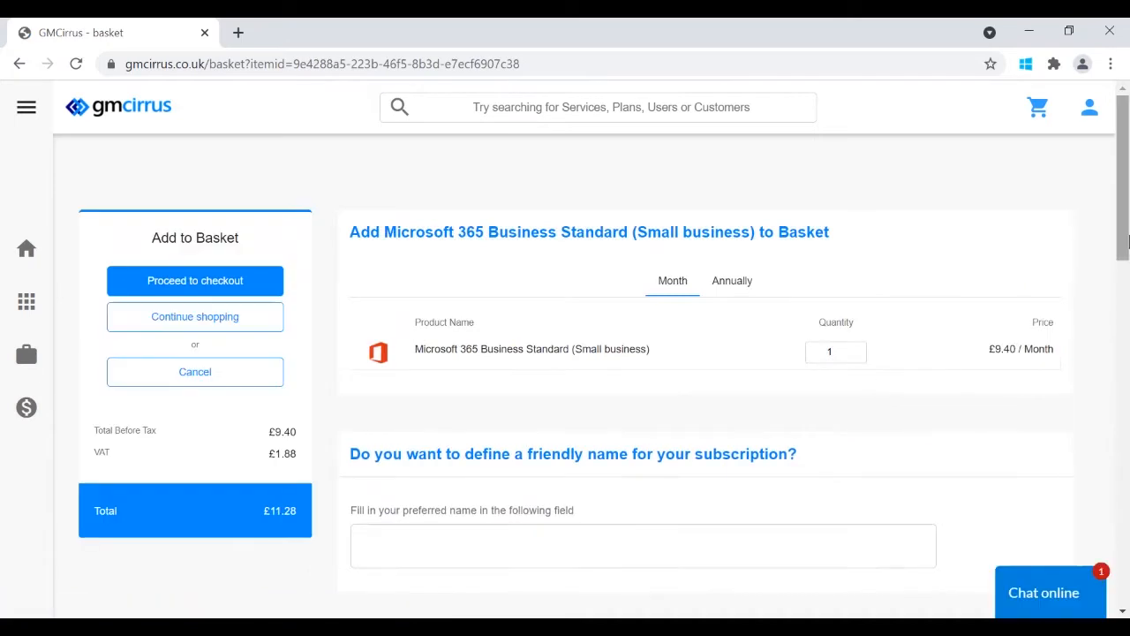
drag(1127, 240, 1127, 243)
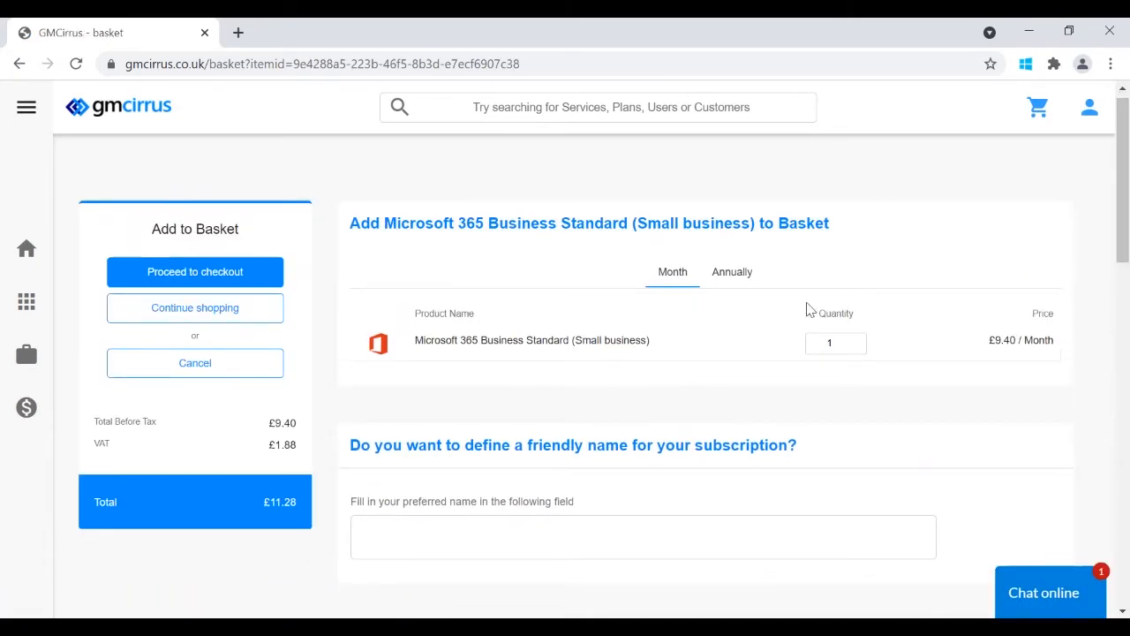
click(727, 284)
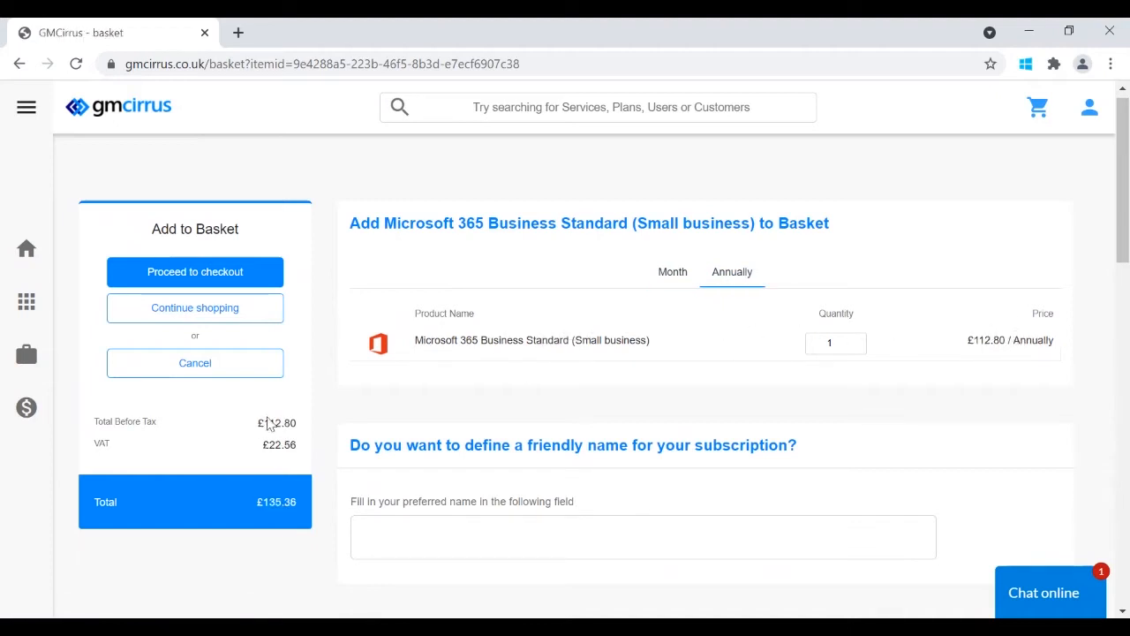
drag(1122, 221, 1124, 249)
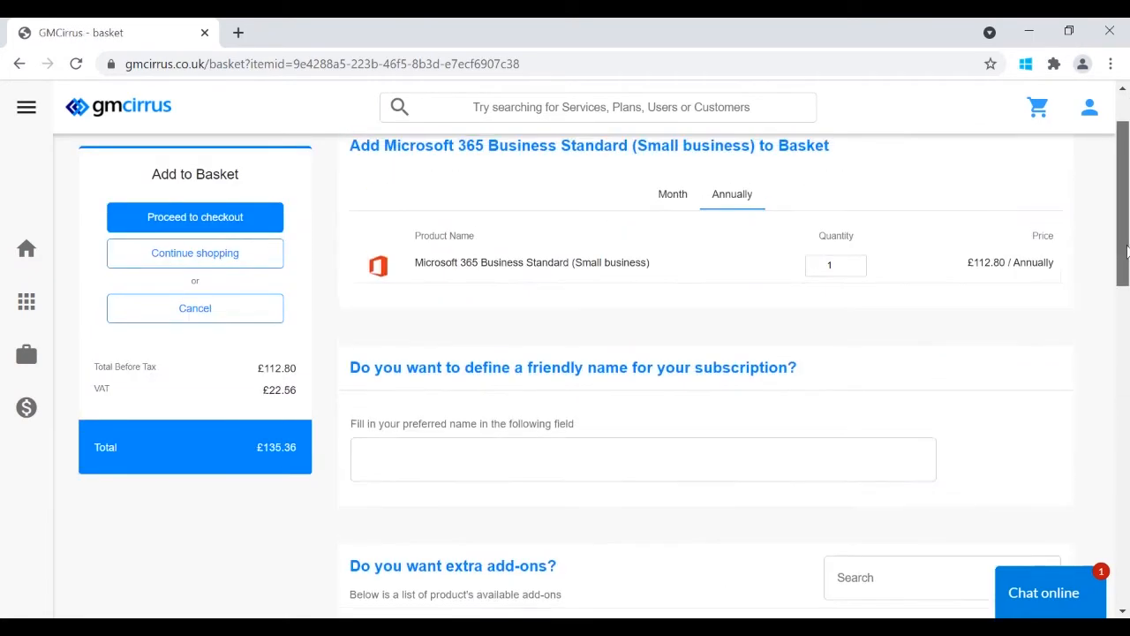
click(669, 196)
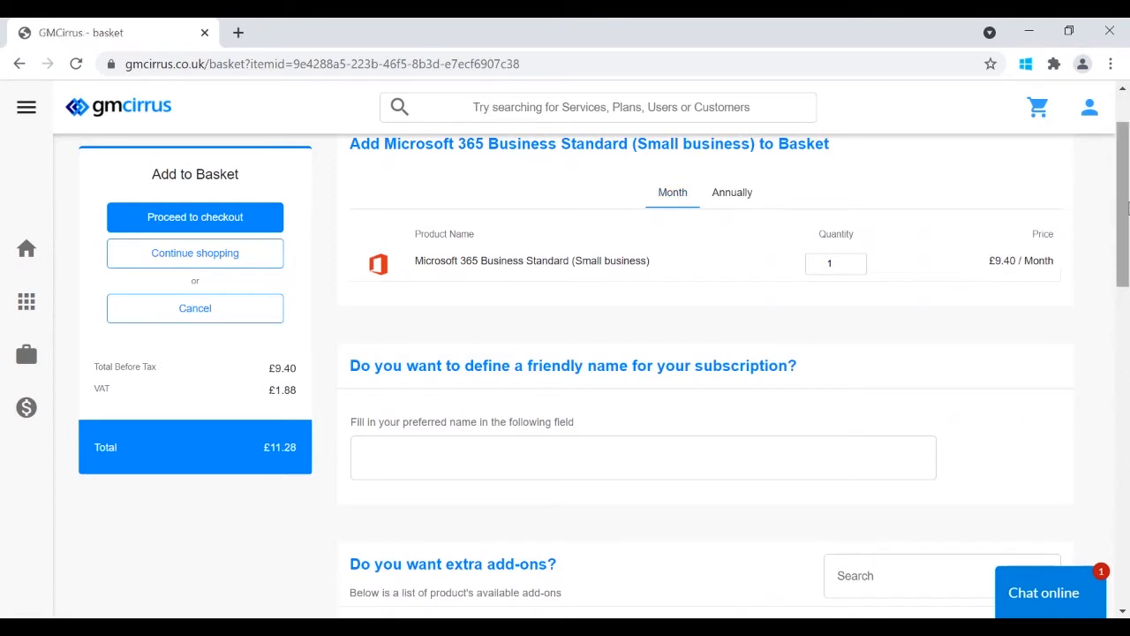
drag(1128, 208, 1124, 269)
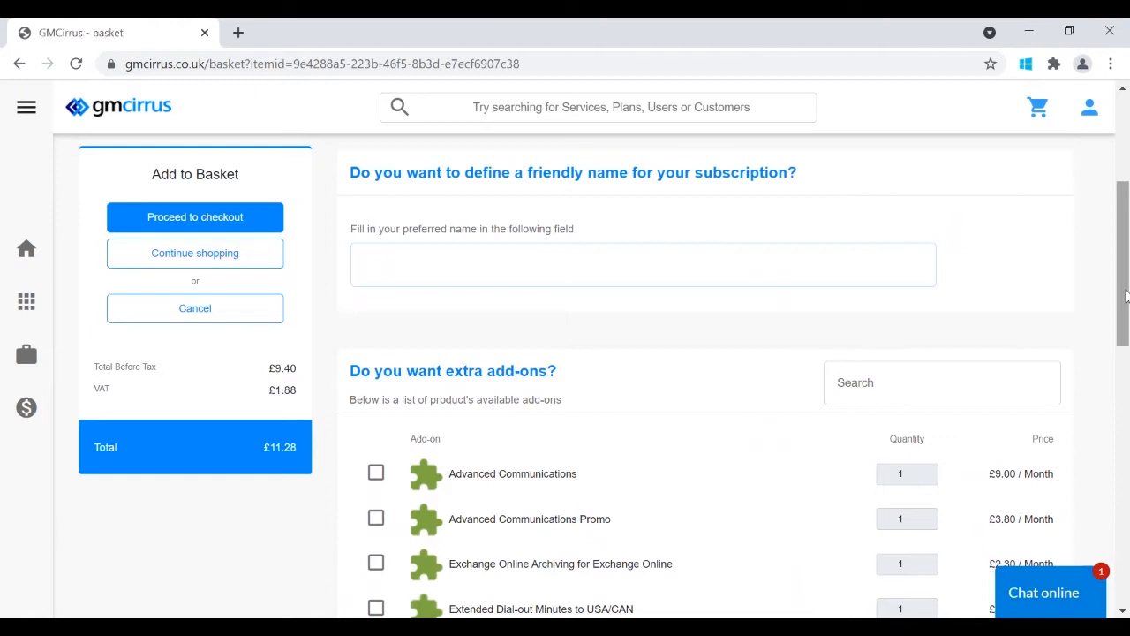
- Add the Microsoft 365 Business Voice add-on with quantity 2
drag(1125, 296, 1125, 380)
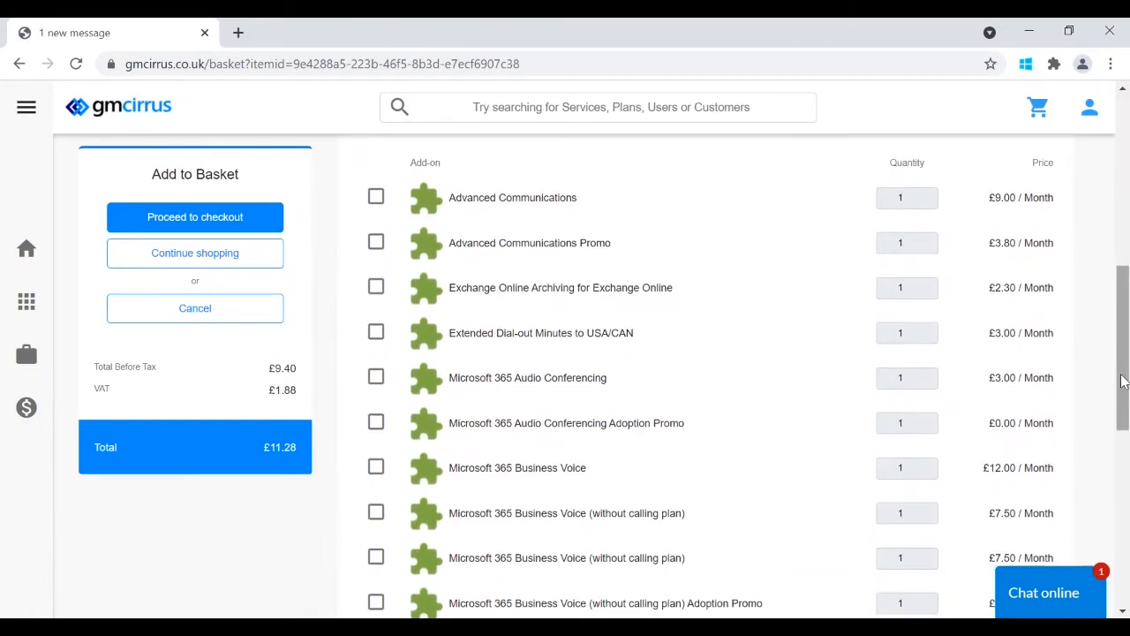
click(376, 467)
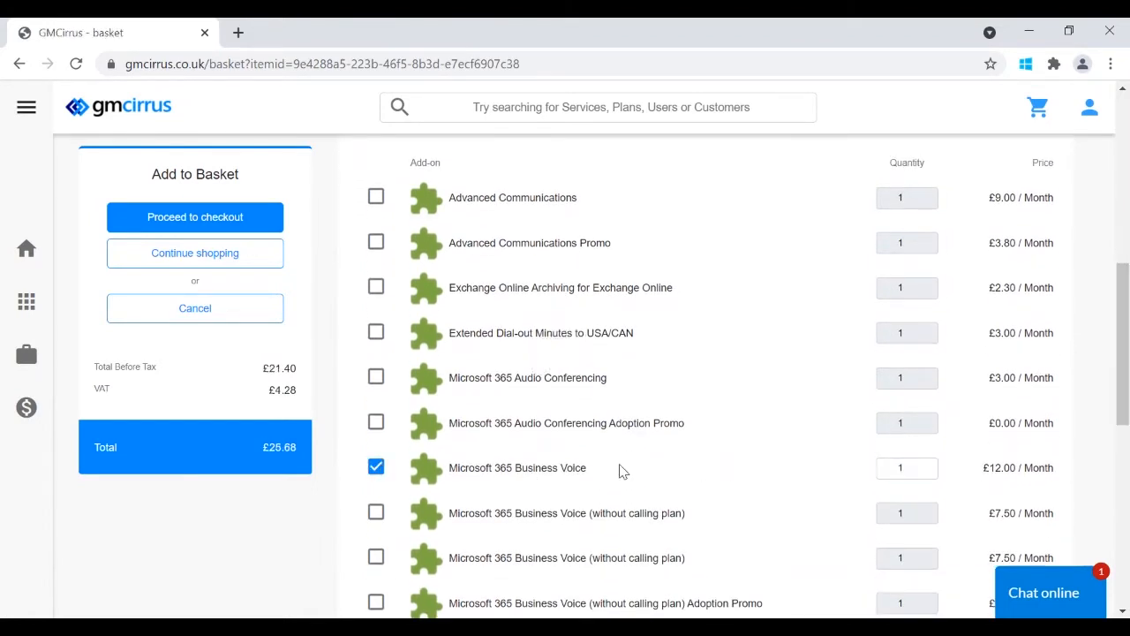
click(926, 465)
- Remove the Business Voice add-on and proceed to checkout with Business Standard at £11.28
drag(1122, 407, 1128, 517)
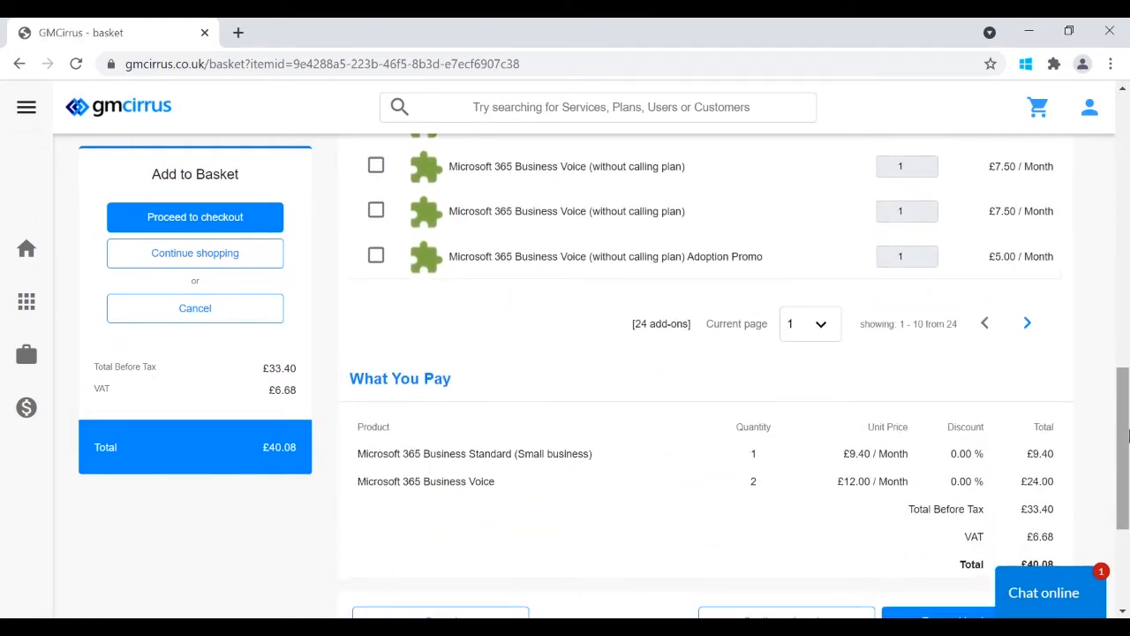
drag(1122, 438, 1122, 341)
click(376, 444)
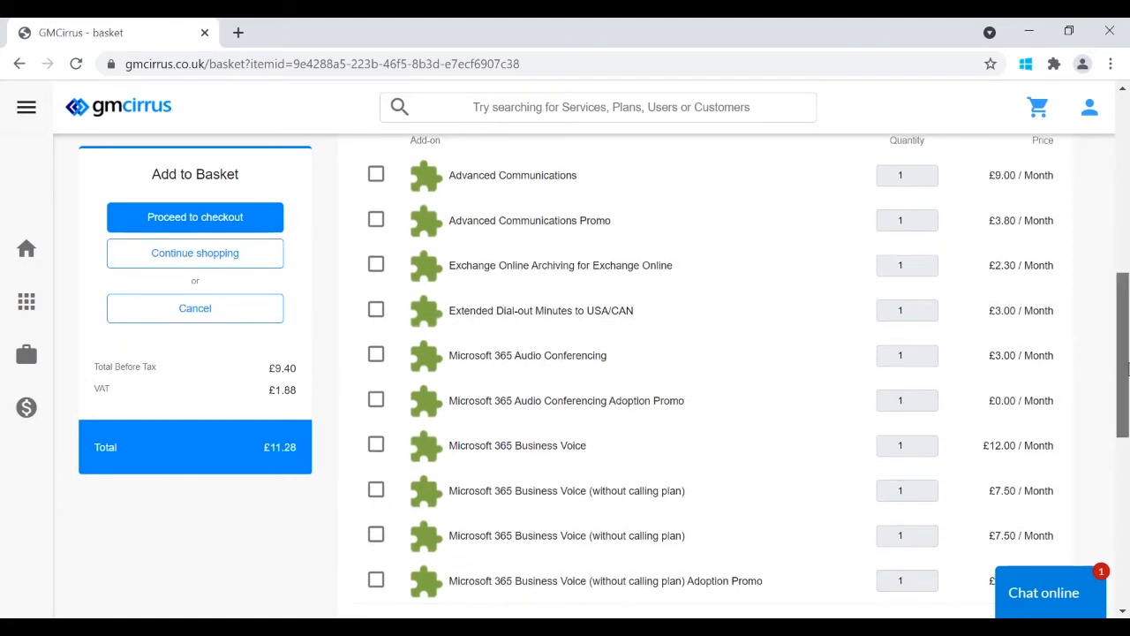
drag(1127, 366, 1122, 491)
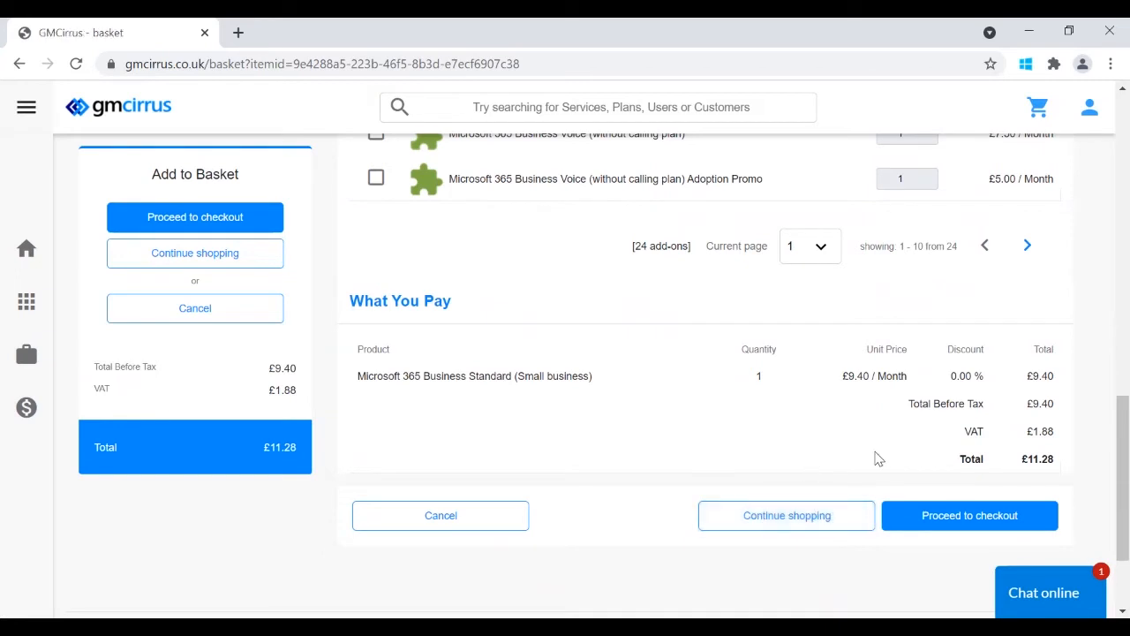
click(918, 523)
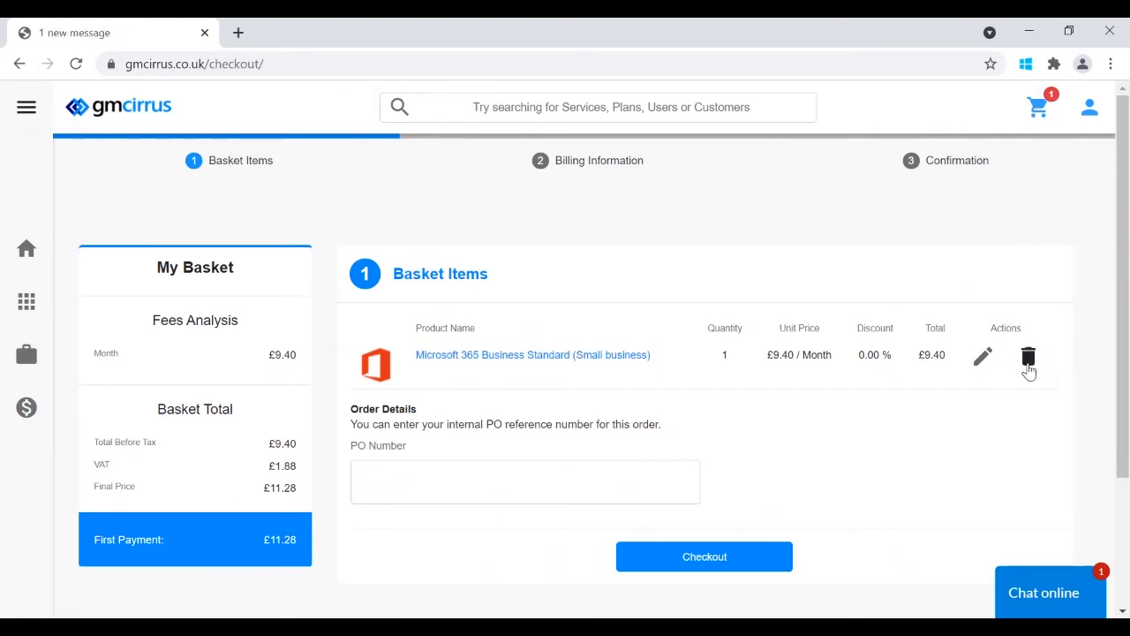
- Check out through Basket Items and Billing Information to submit the Business Standard order
scroll(733, 460, down, 1)
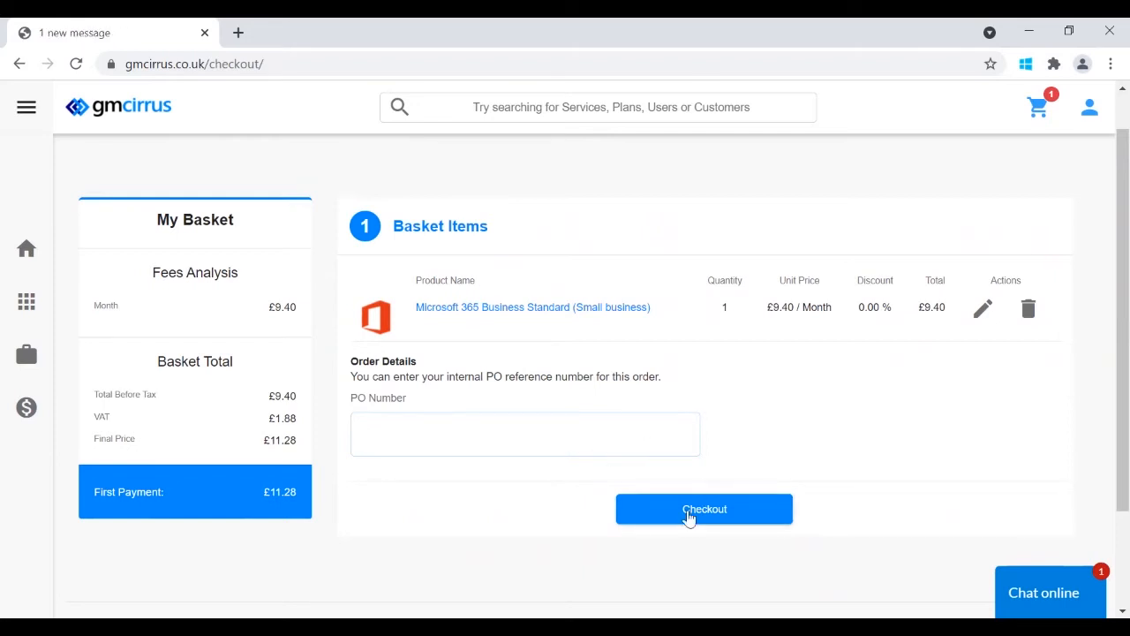
click(689, 516)
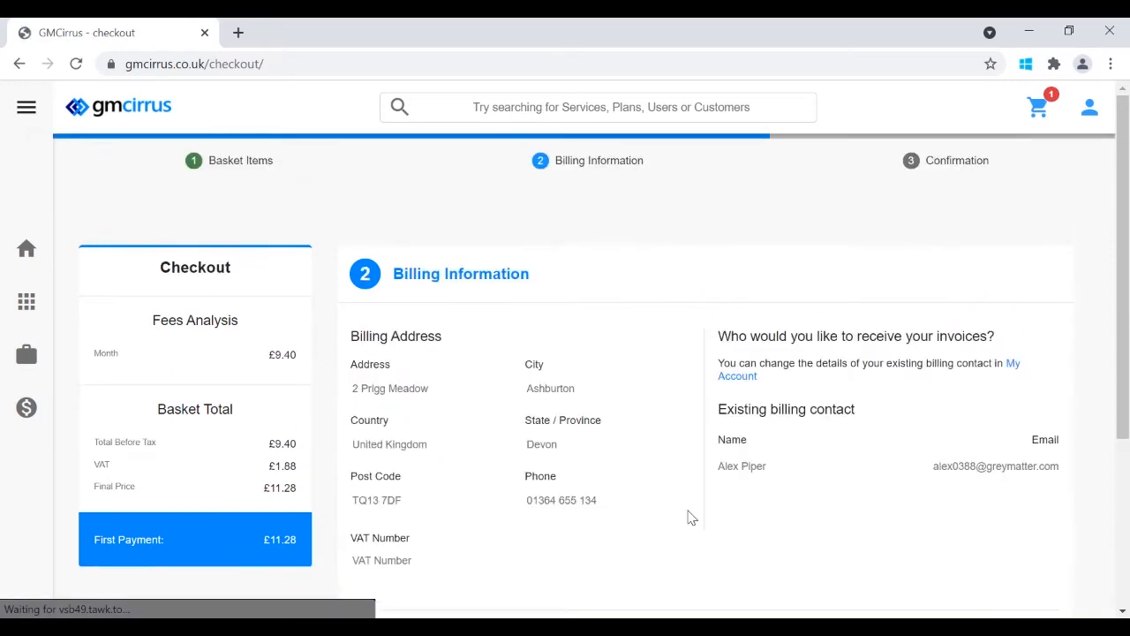
drag(1126, 301, 1126, 343)
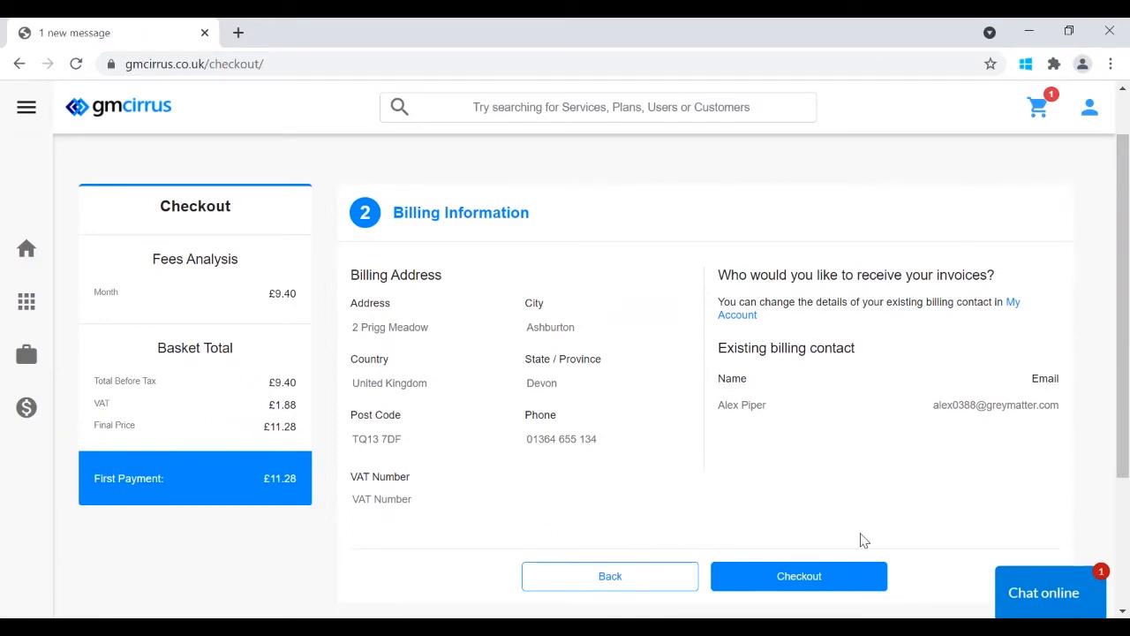
click(777, 583)
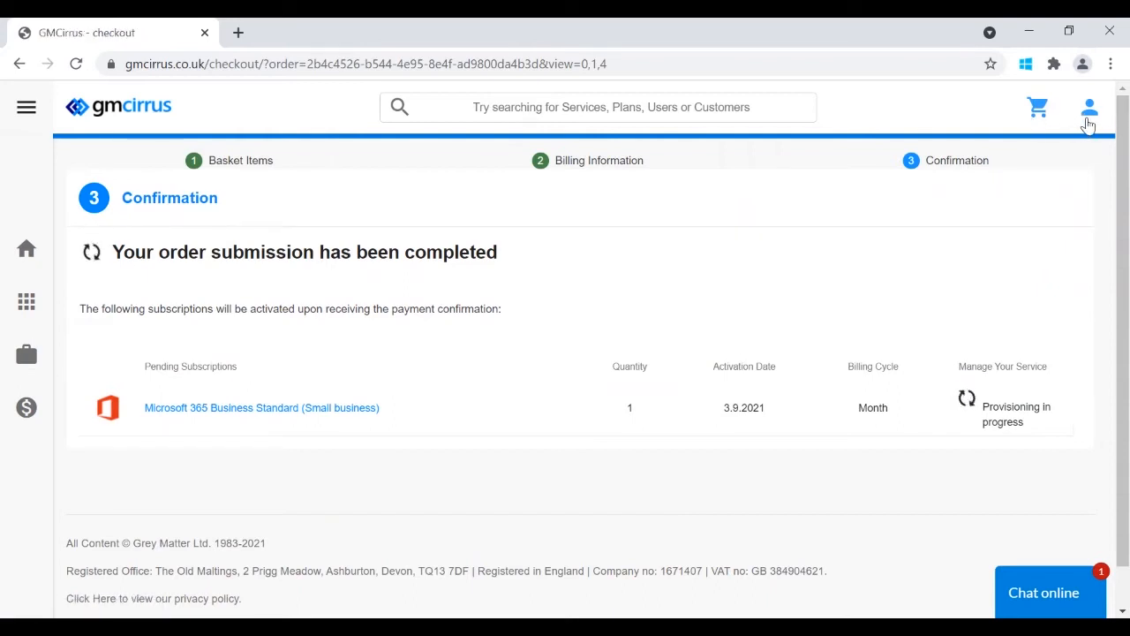
- Open My Account from the user menu and review the profile settings and billing address
click(1088, 122)
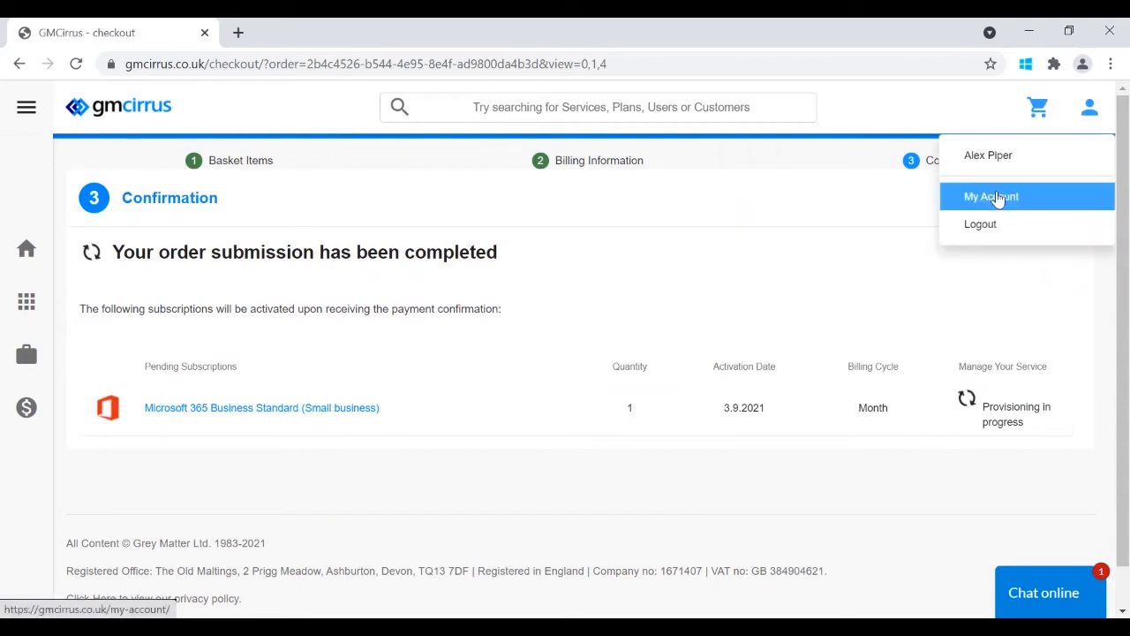
click(996, 197)
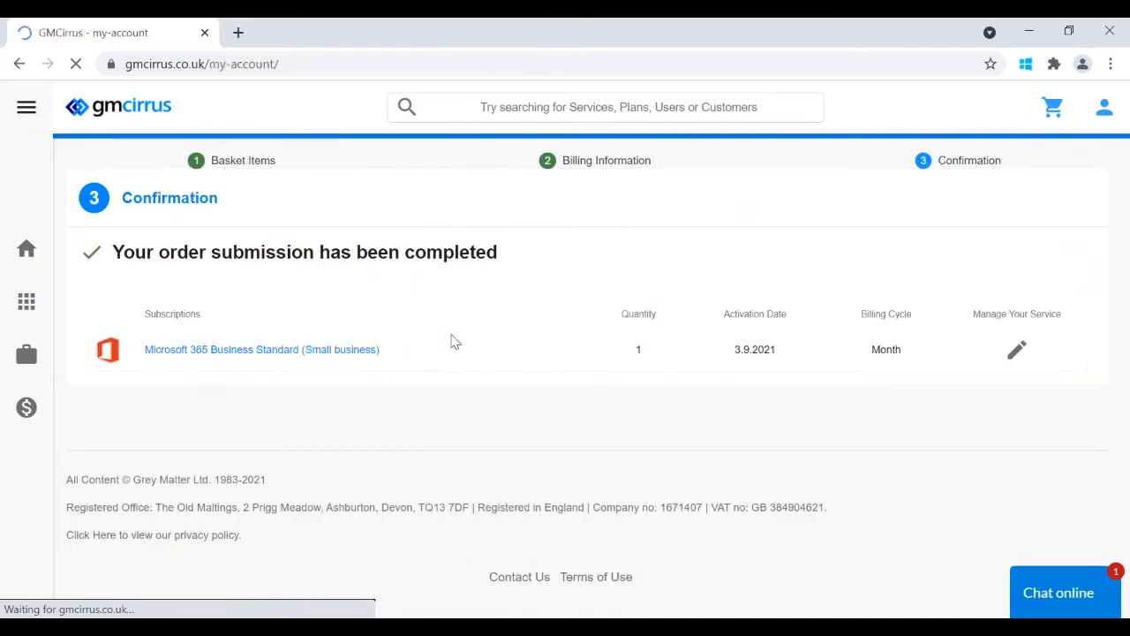
drag(1127, 229, 1128, 252)
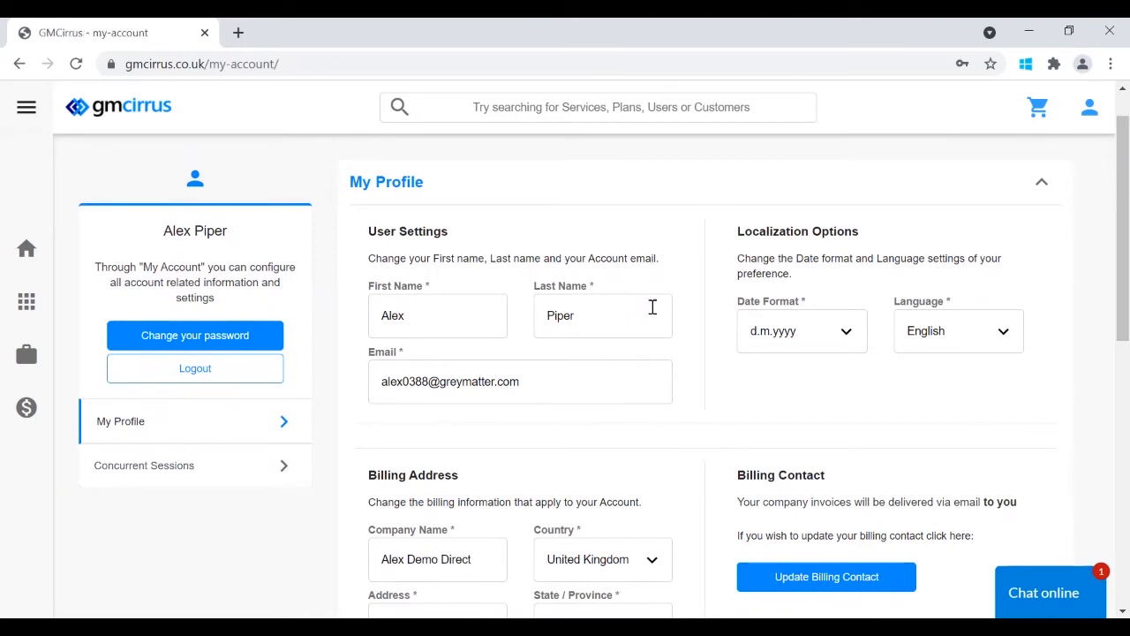
drag(1127, 264, 1125, 345)
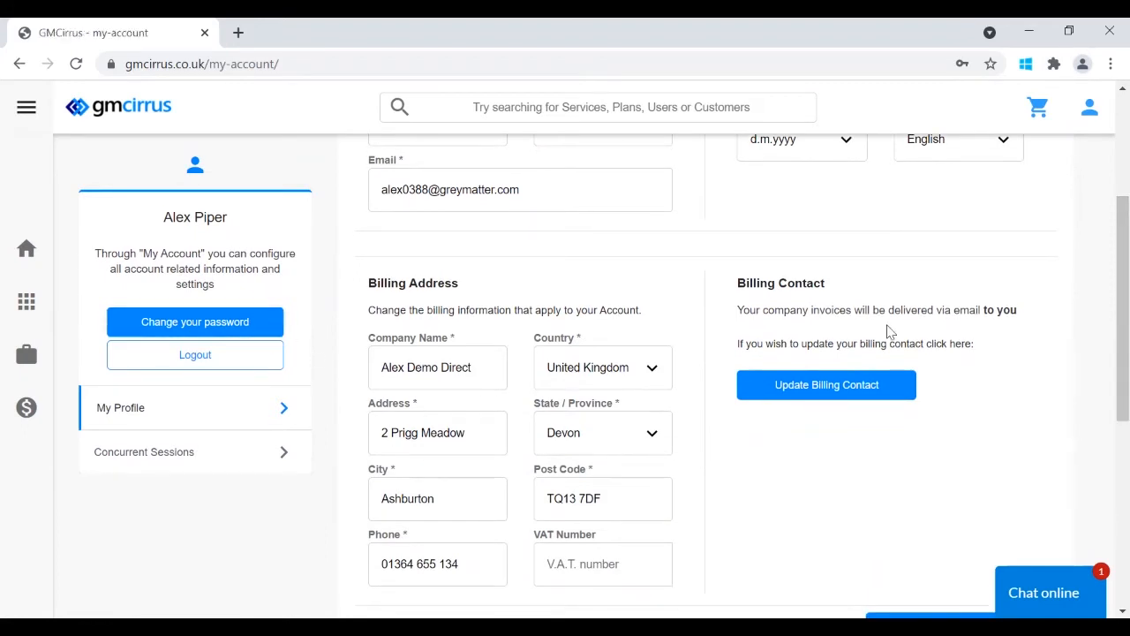
scroll(530, 301, up, 3)
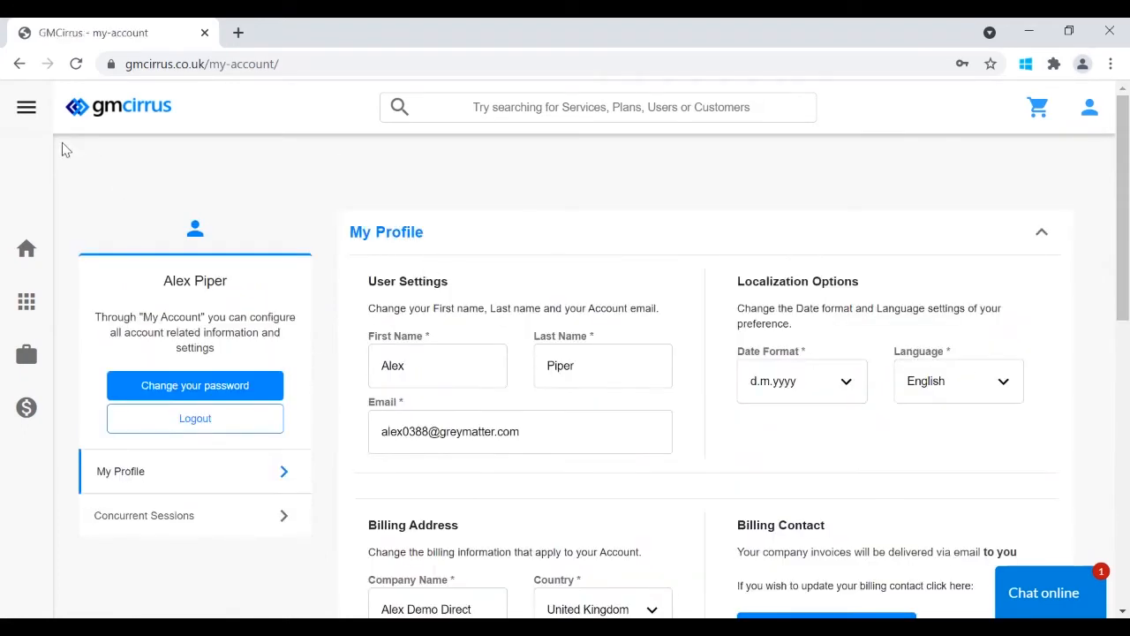
click(27, 107)
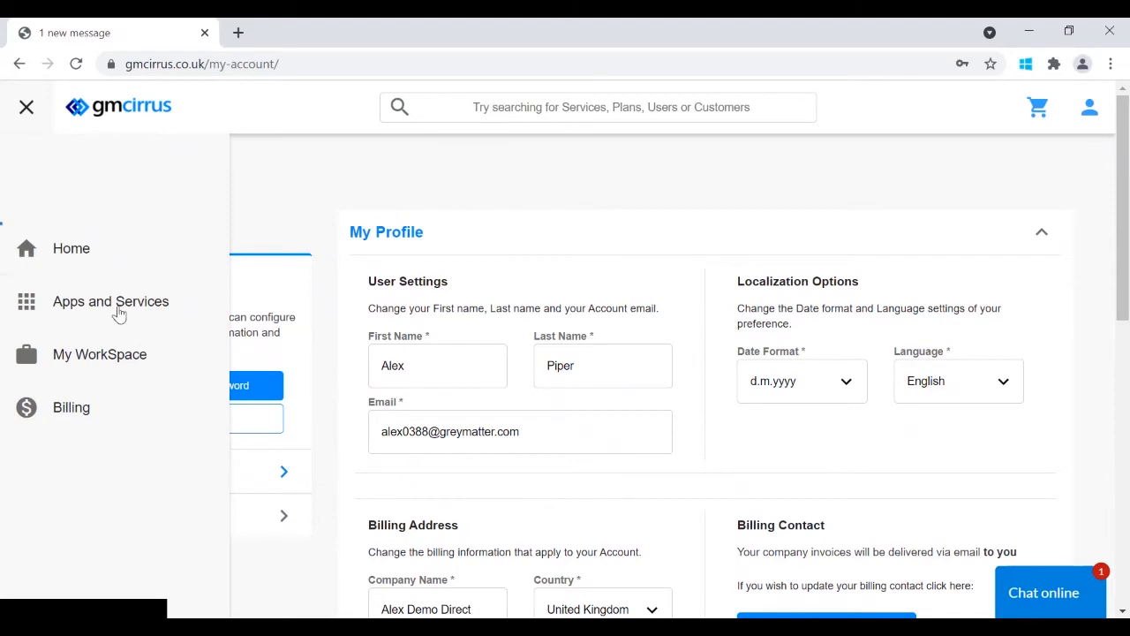
- Go to Billing > Subscriptions and list the active Business Standard and Office 365 E3 subscriptions
click(93, 405)
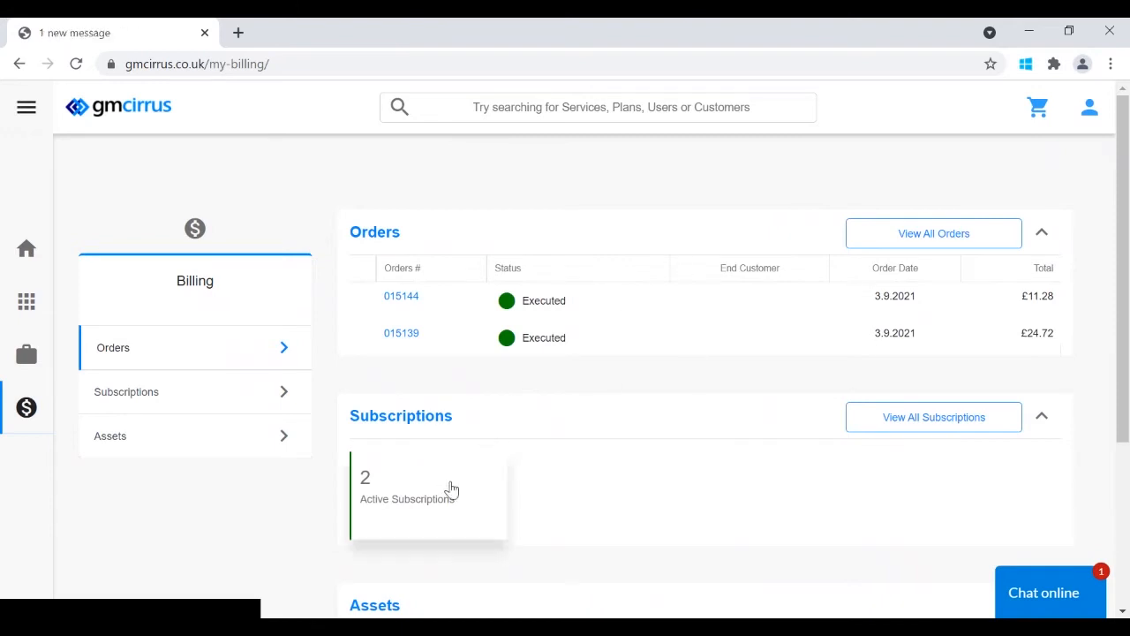
drag(1125, 236, 1129, 279)
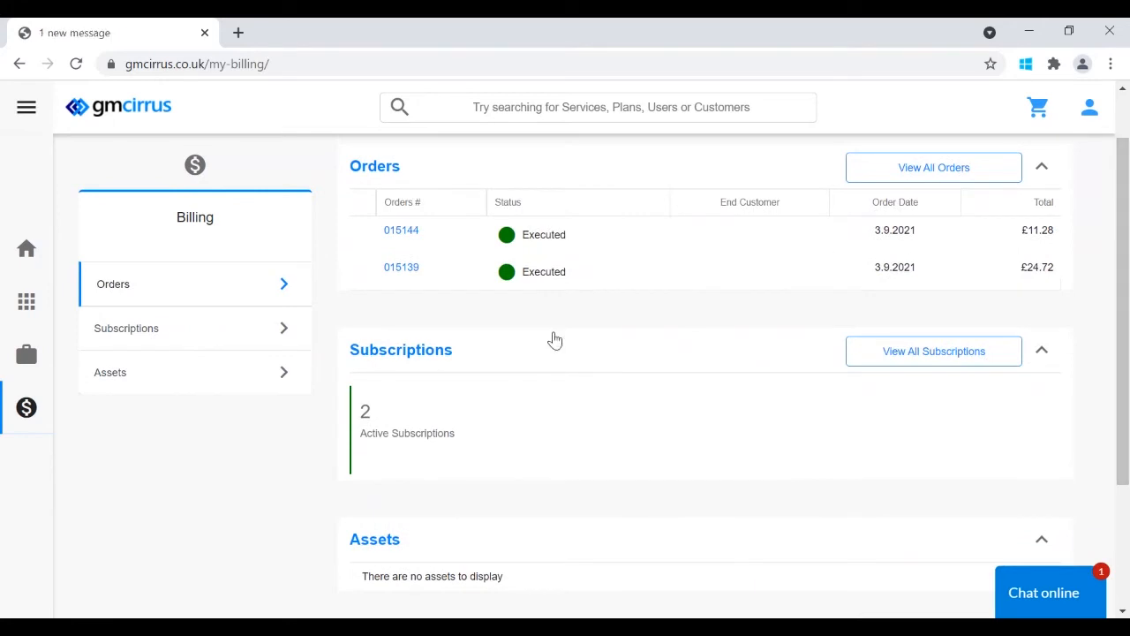
click(192, 330)
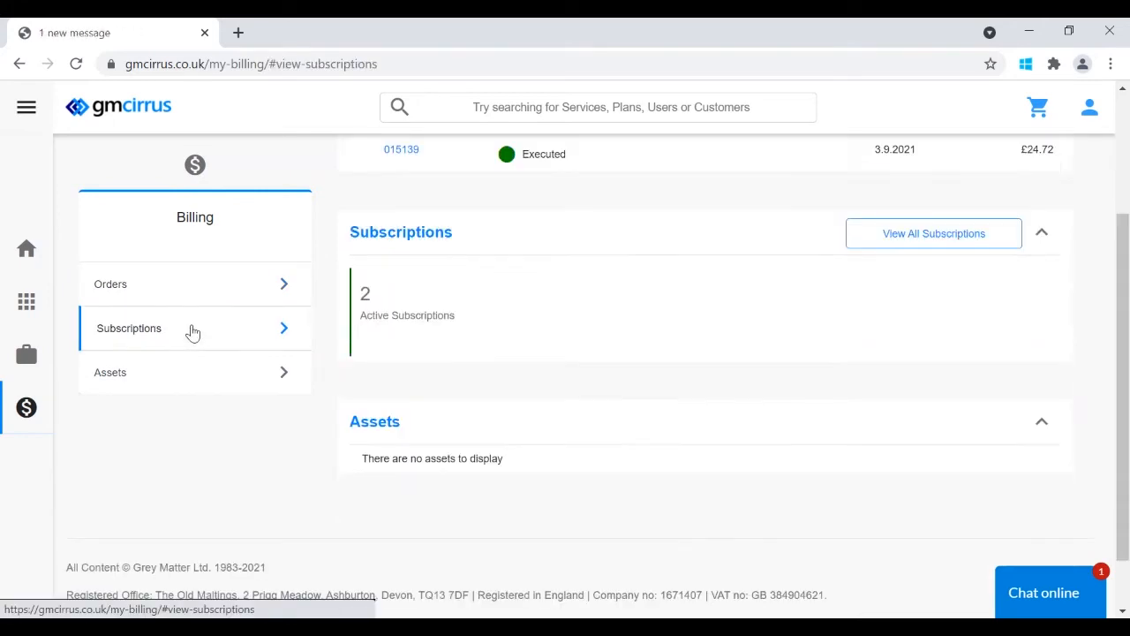
click(189, 373)
click(252, 339)
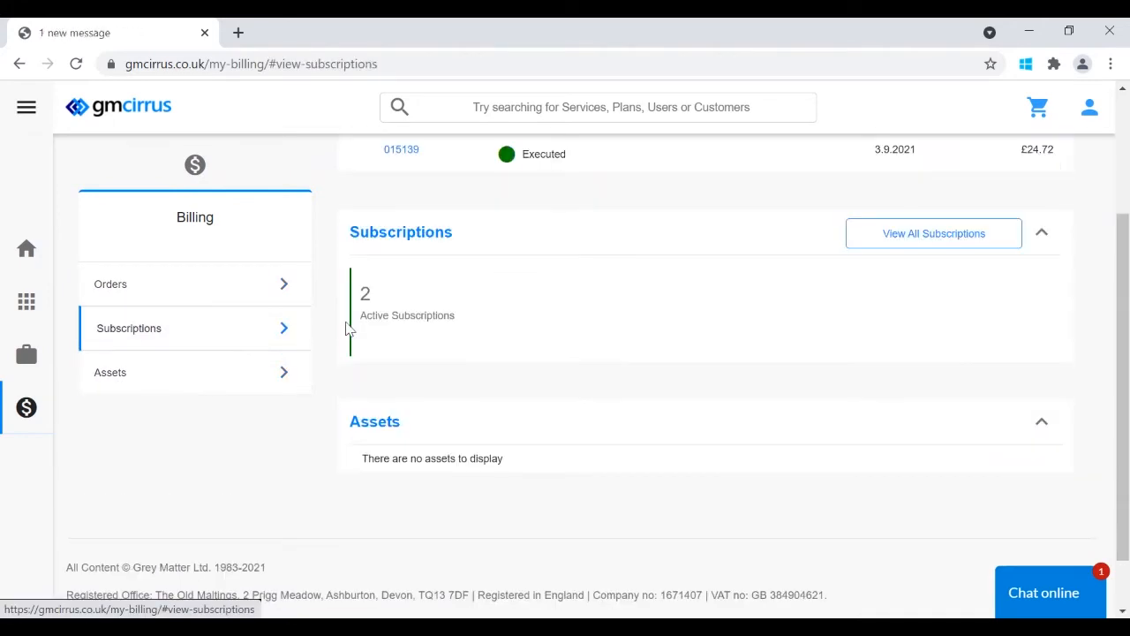
click(411, 302)
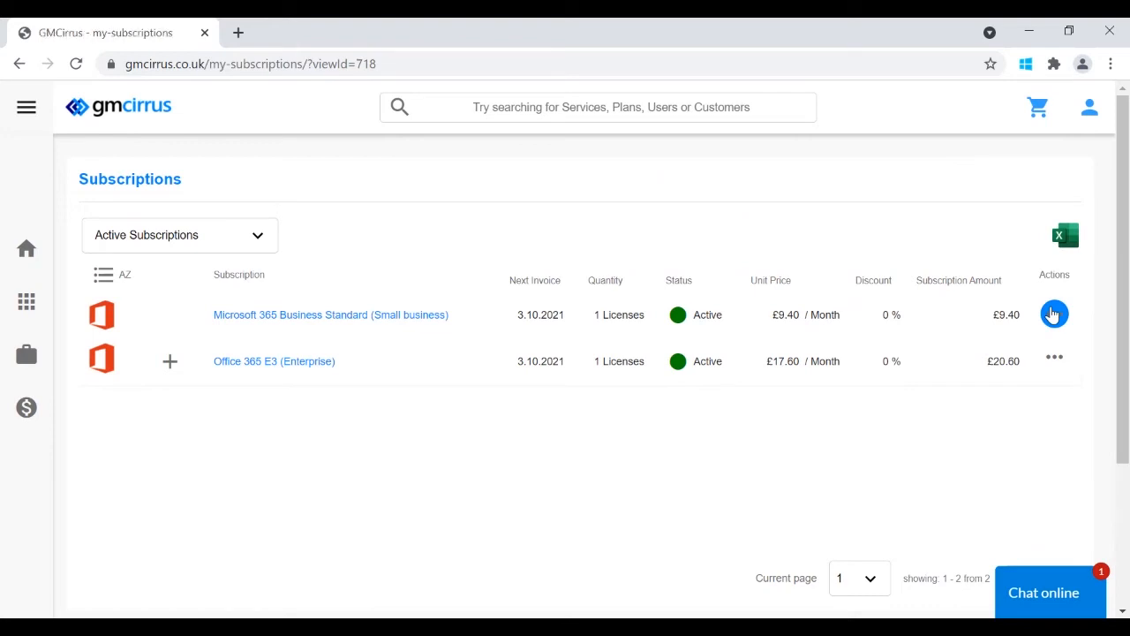
- Open the Office 365 E3 (Enterprise) subscription showing £17.60 plus the £3.00 Audio Conferencing add-on
click(1053, 314)
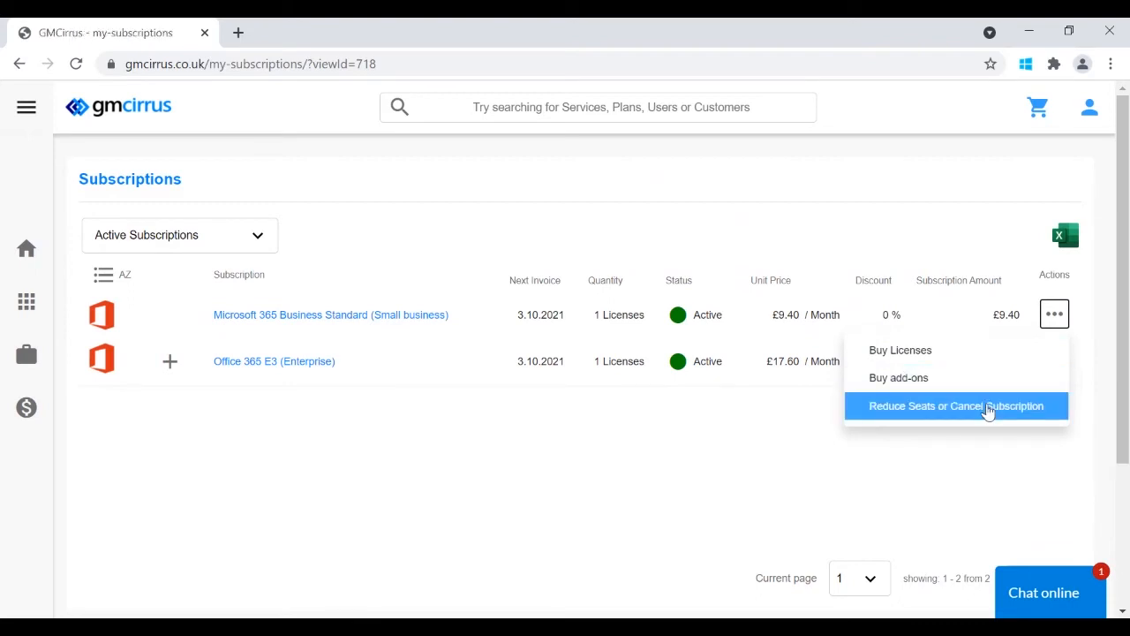
click(591, 432)
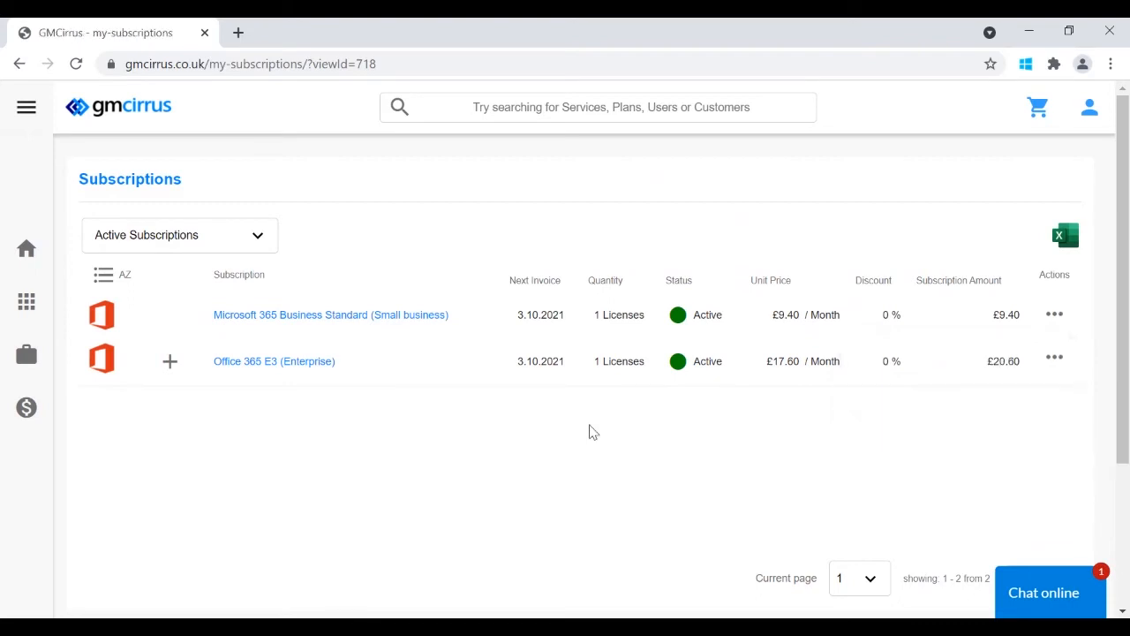
click(299, 369)
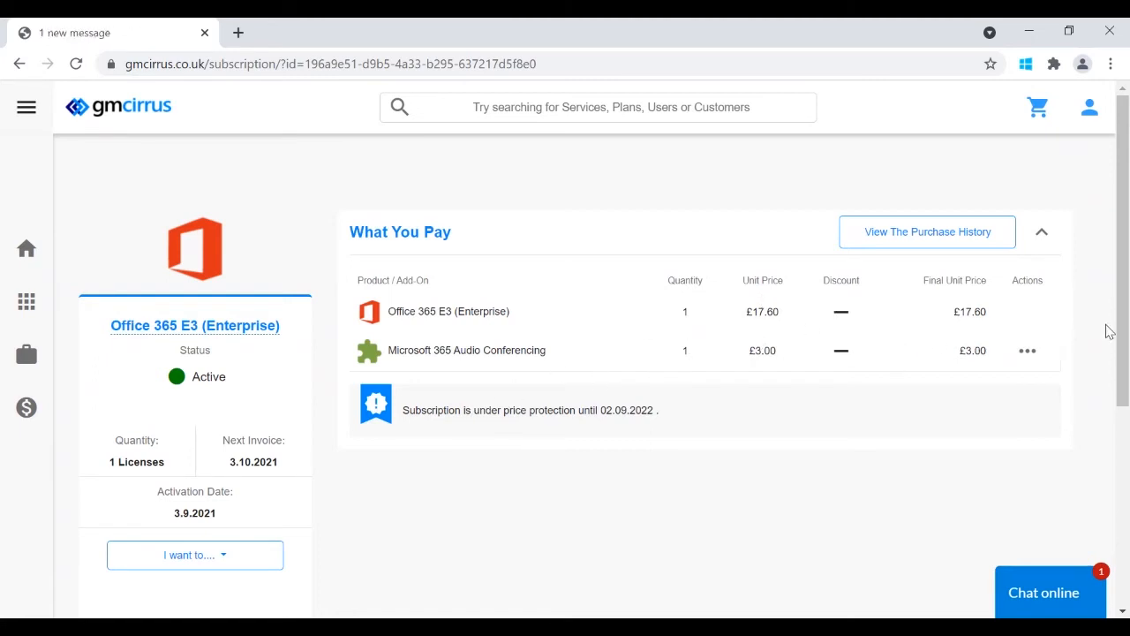
- From the Office 365 E3 'I want to....' menu, choose 'Cancel an add-on' for Audio Conferencing
click(1033, 352)
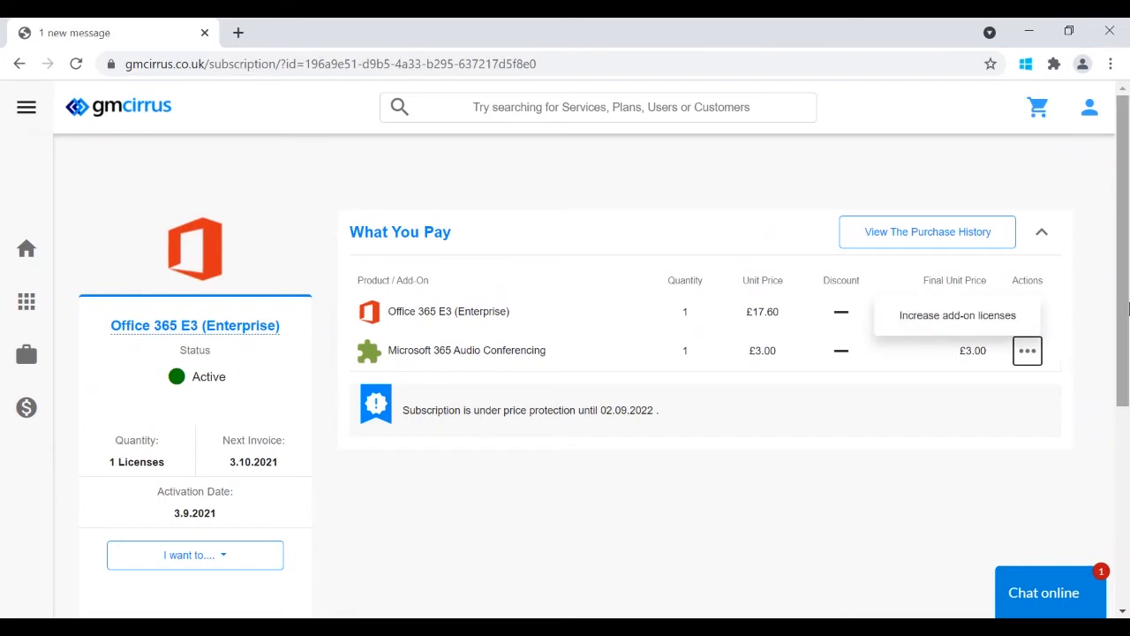
scroll(468, 547, down, 1)
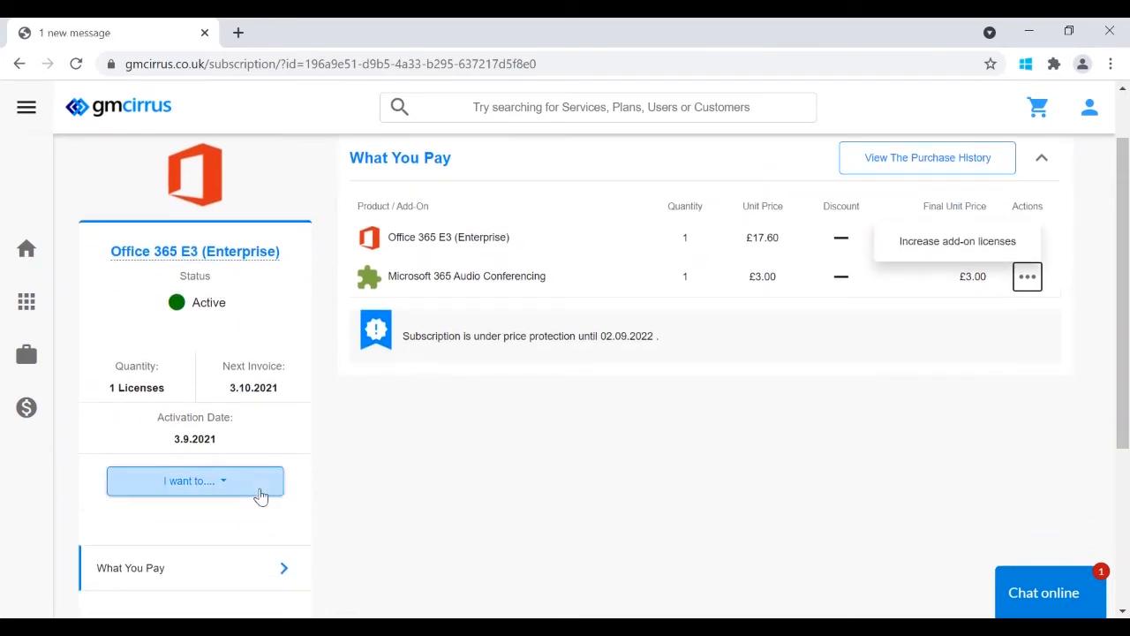
click(261, 496)
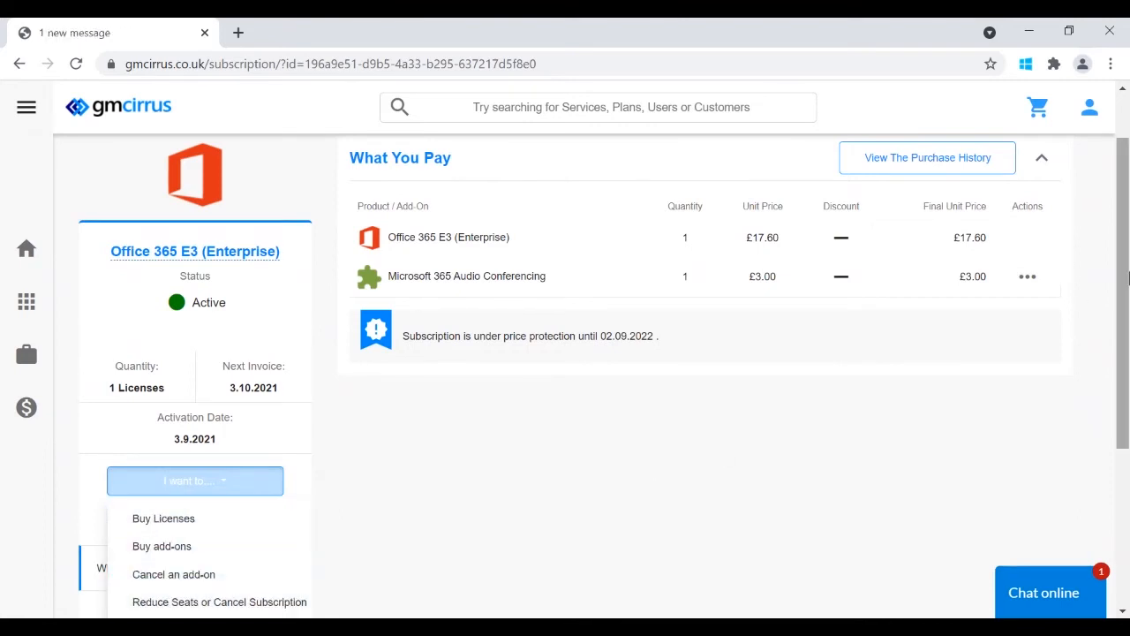
drag(1128, 274, 1128, 291)
click(600, 458)
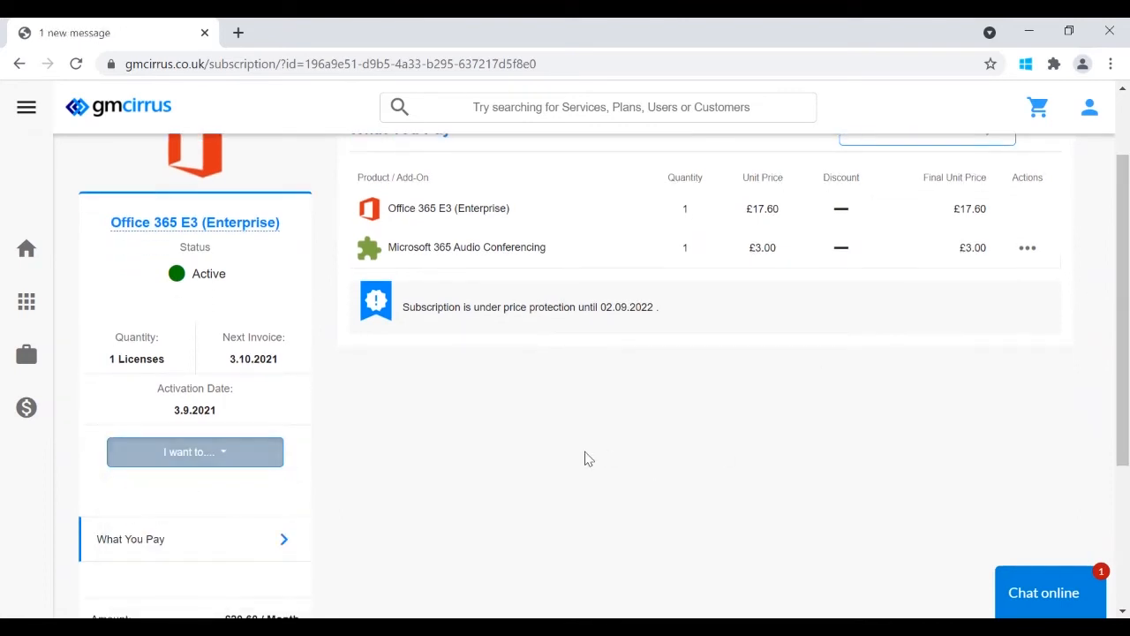
click(271, 462)
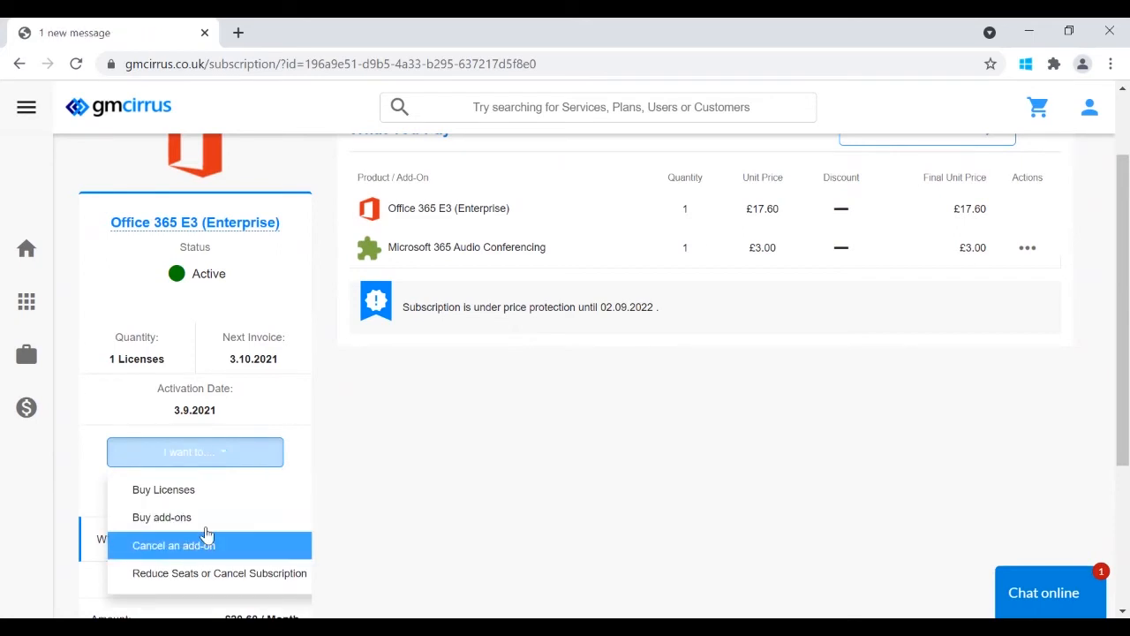
click(201, 546)
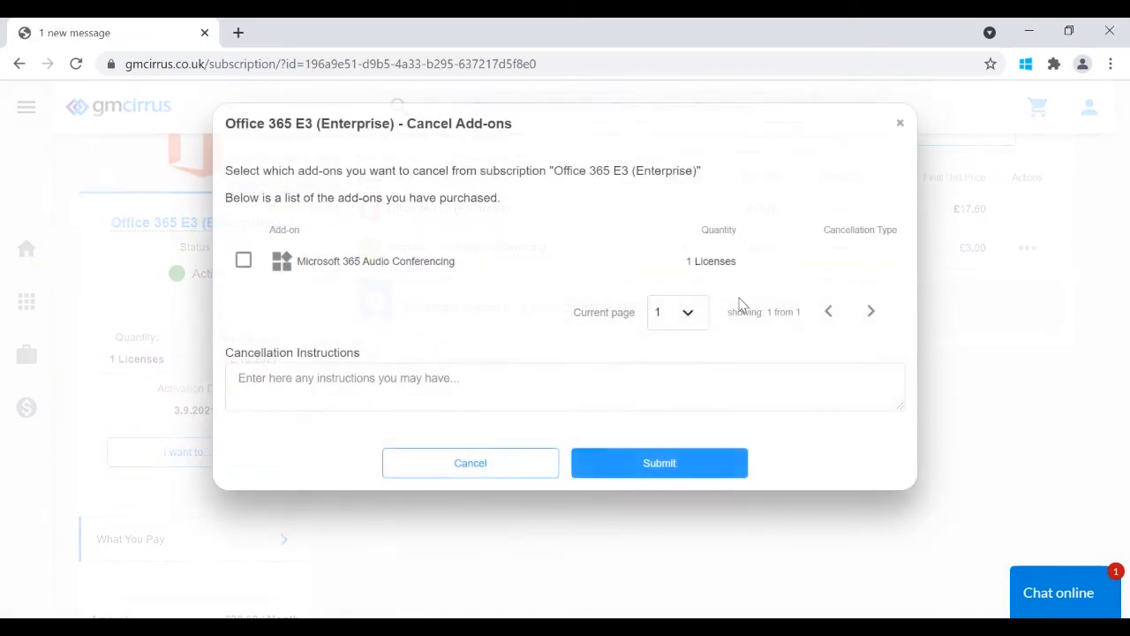
- Cancel the Microsoft 365 Audio Conferencing add-on with Immediate cancellation and dismiss the confirmation
click(245, 263)
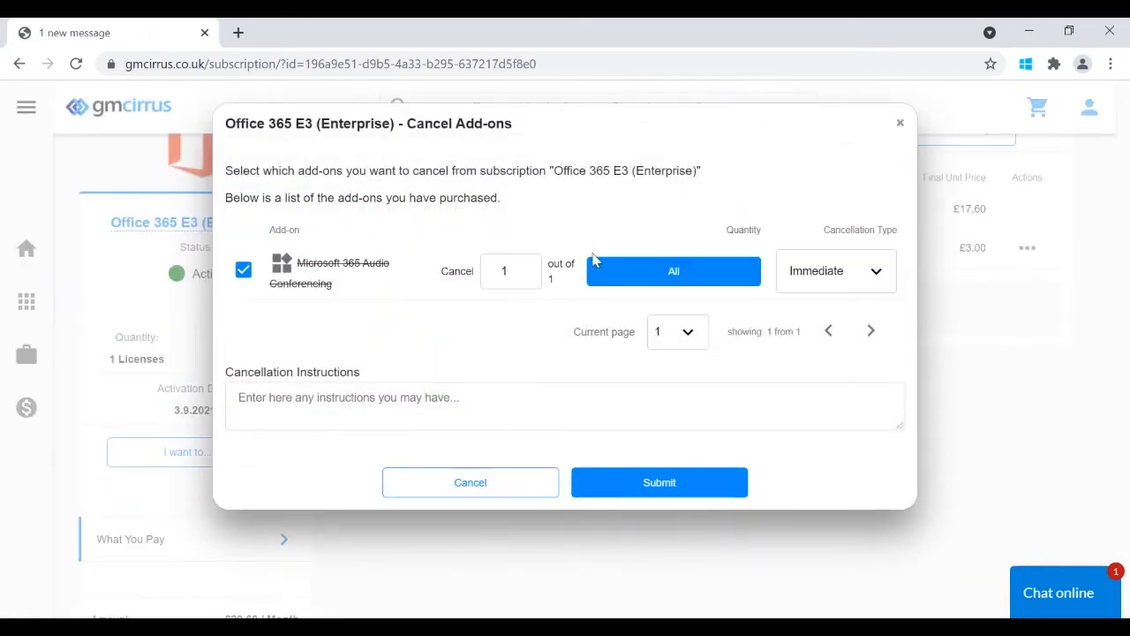
click(834, 321)
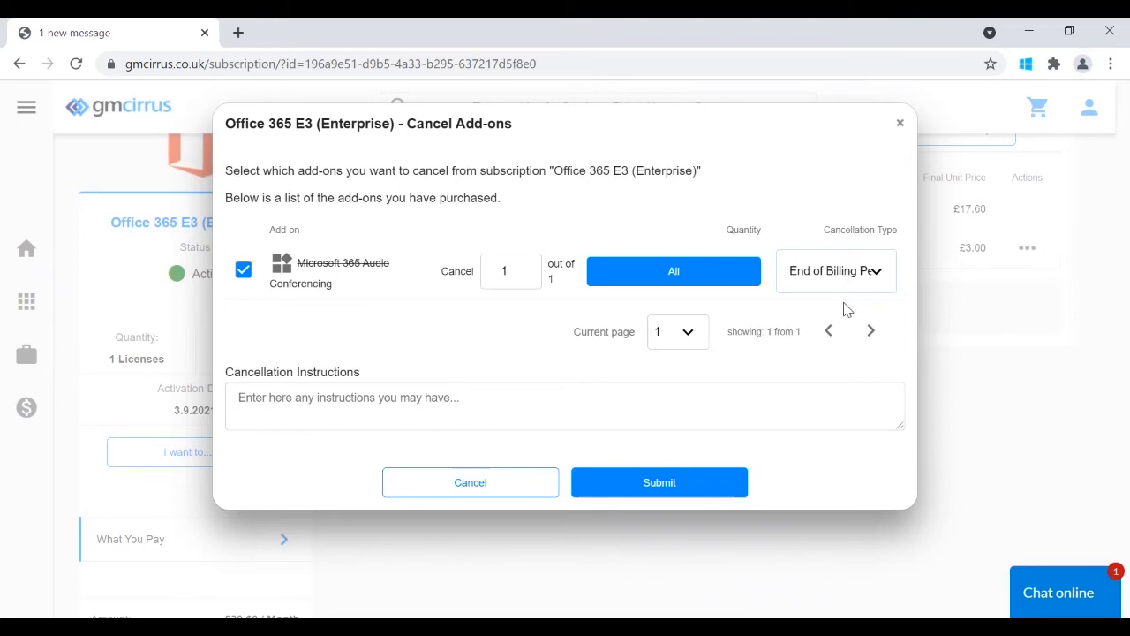
click(845, 303)
click(678, 486)
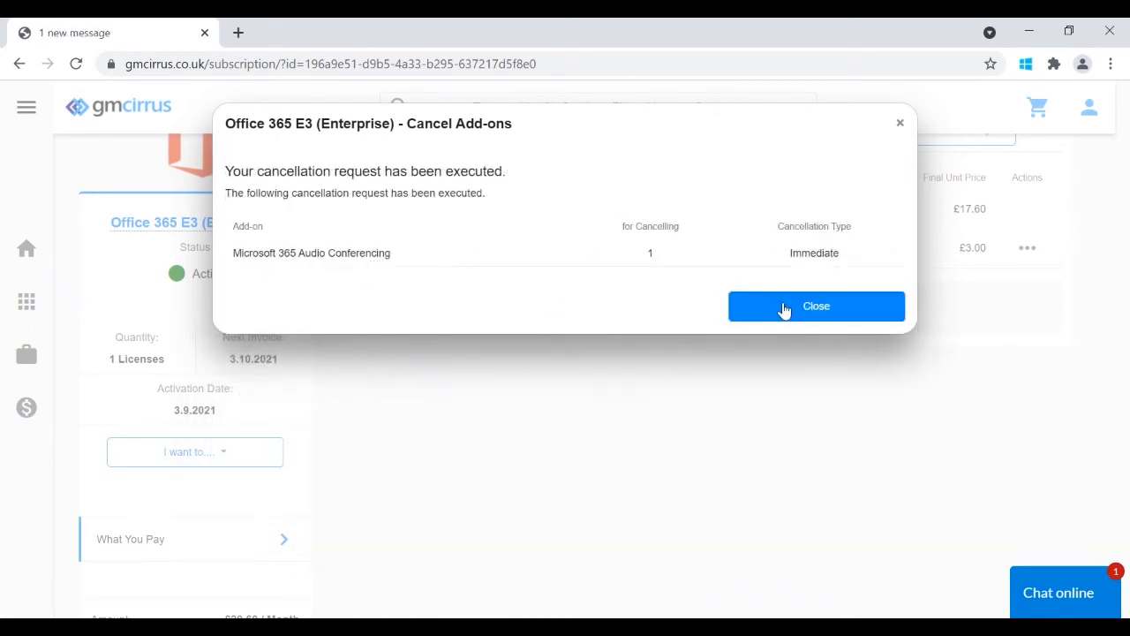
click(785, 309)
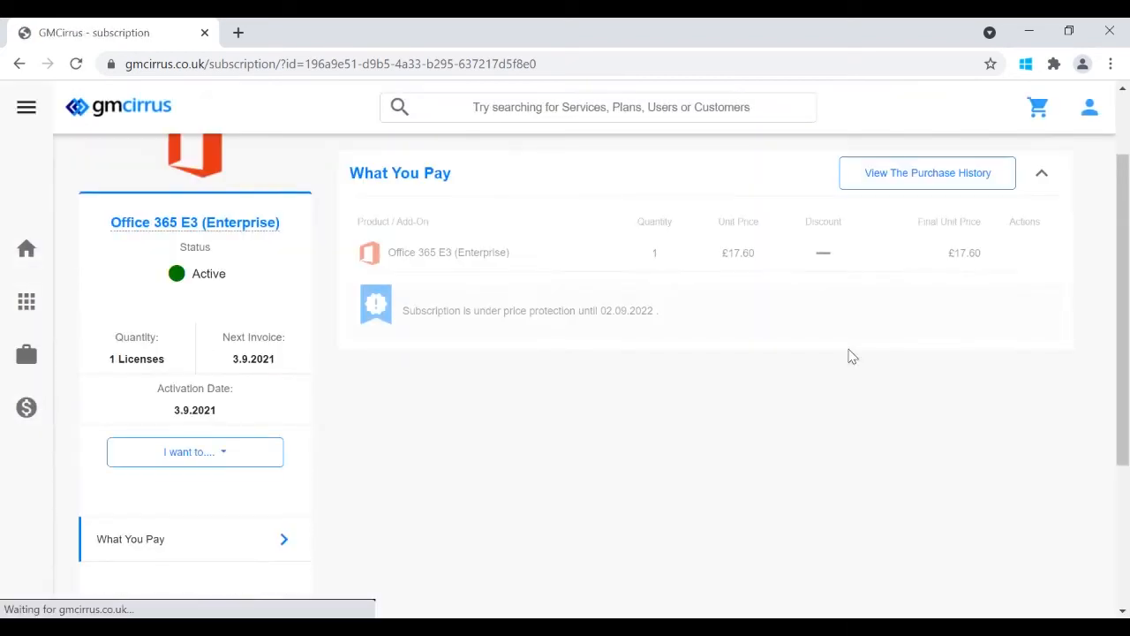
drag(1127, 293, 1128, 232)
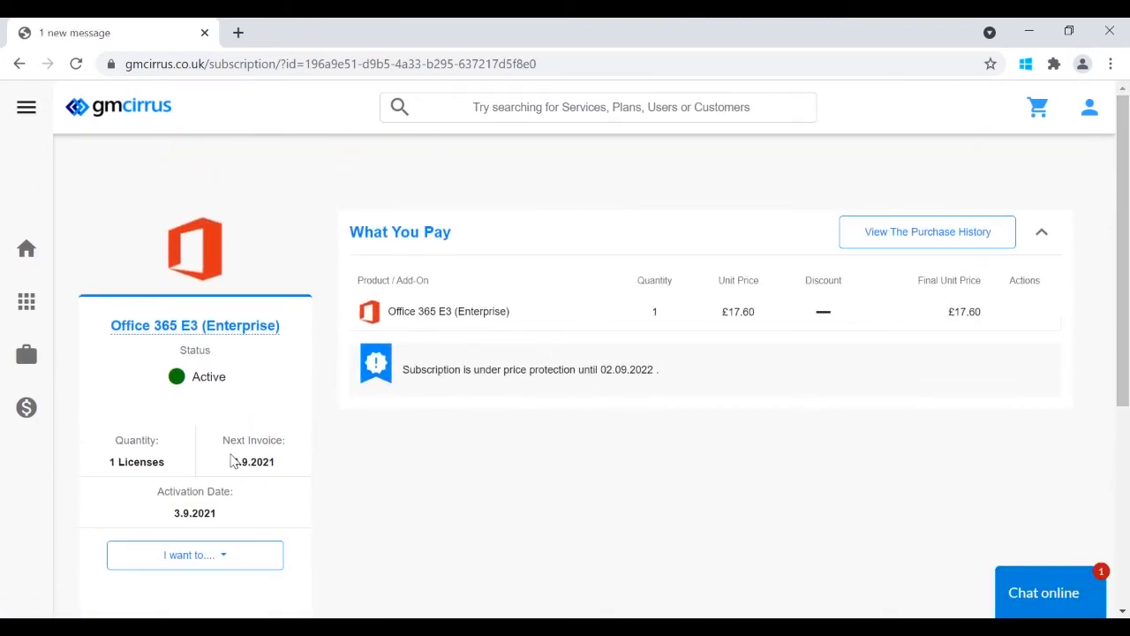
click(21, 139)
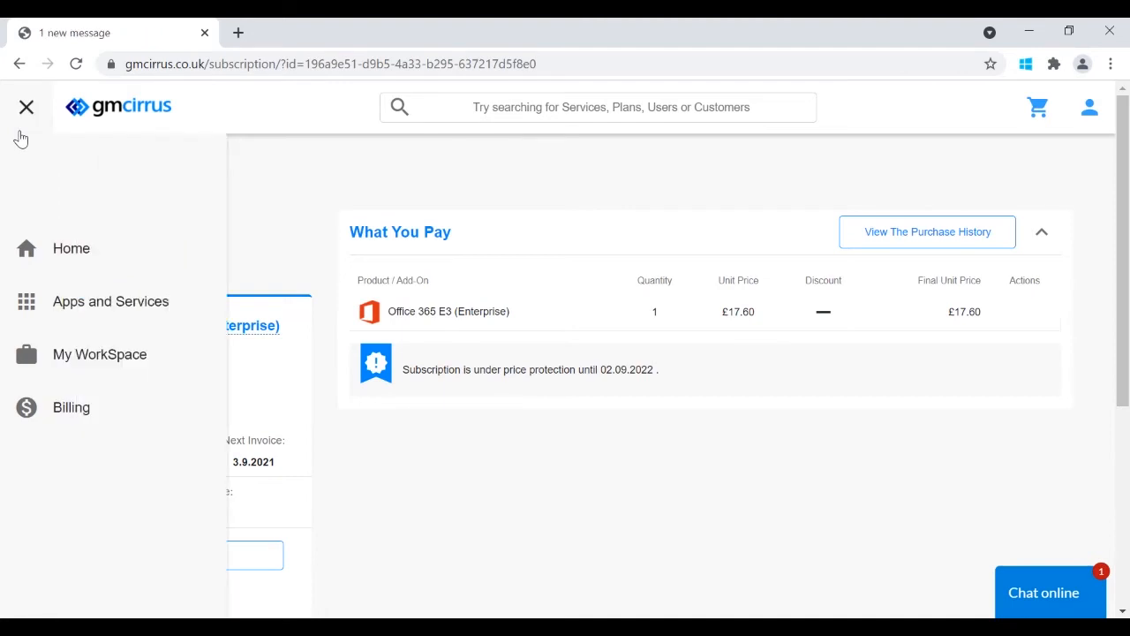
- Open setup for Microsoft Cloud Services - UK Direct from My WorkSpace to see its licences
click(118, 353)
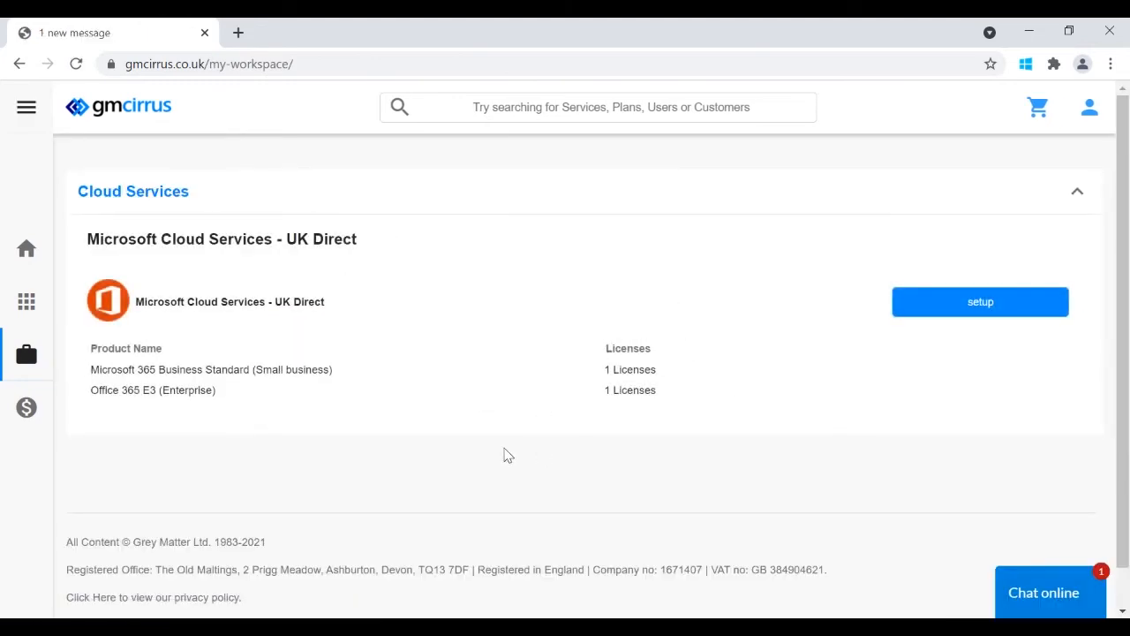
click(987, 307)
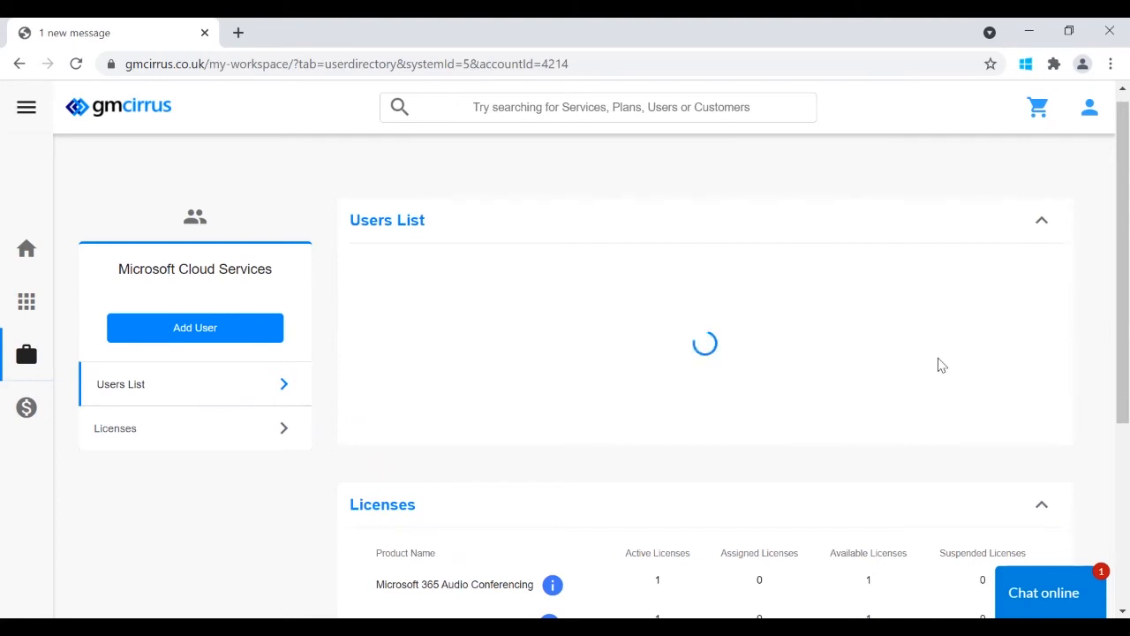
drag(1127, 331, 1127, 422)
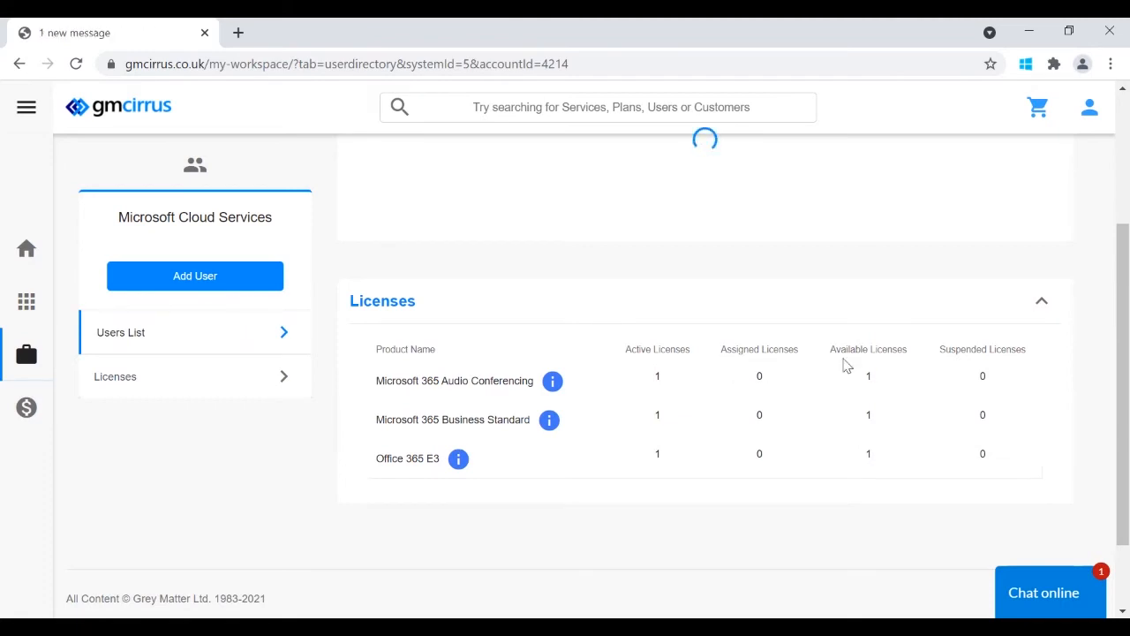
- Start a new user and fill in the user's first name and user name
click(252, 278)
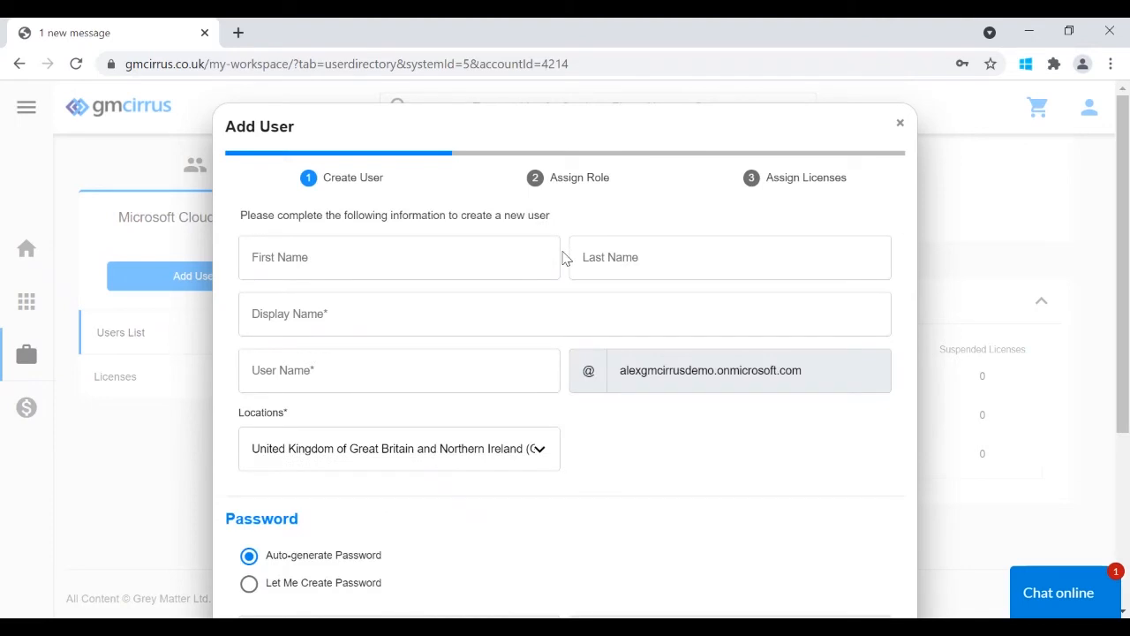
click(503, 260)
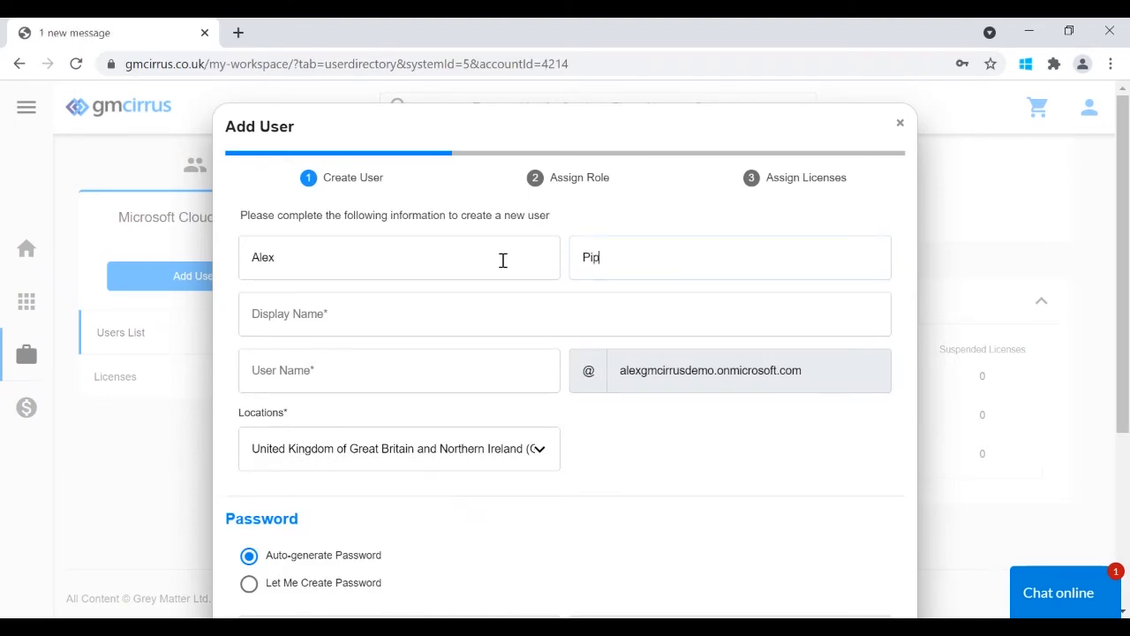
click(405, 364)
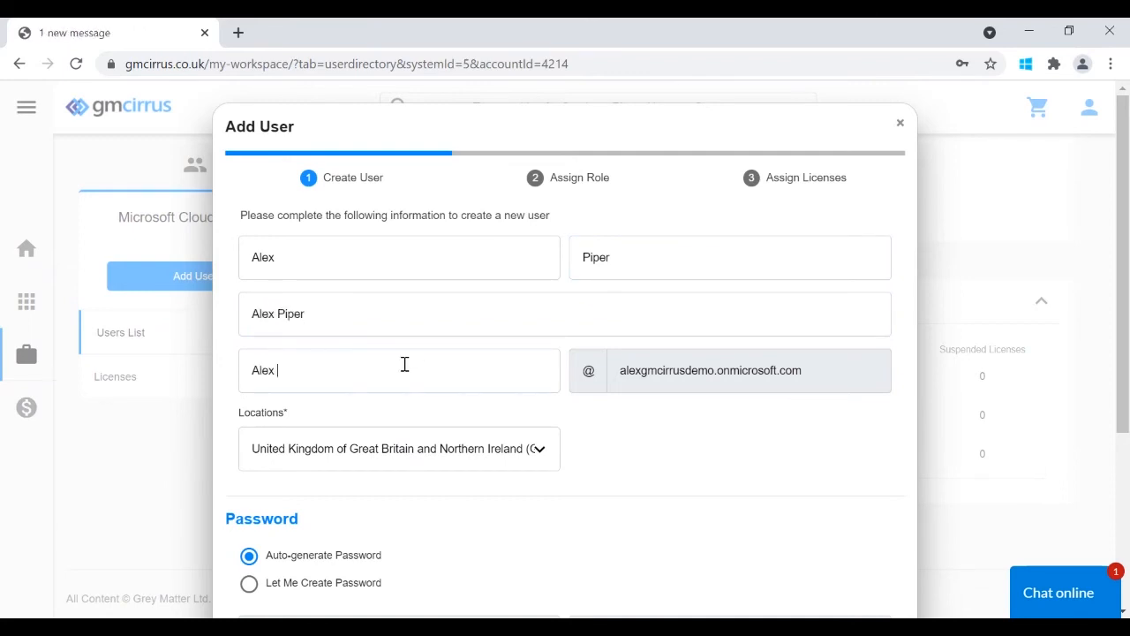
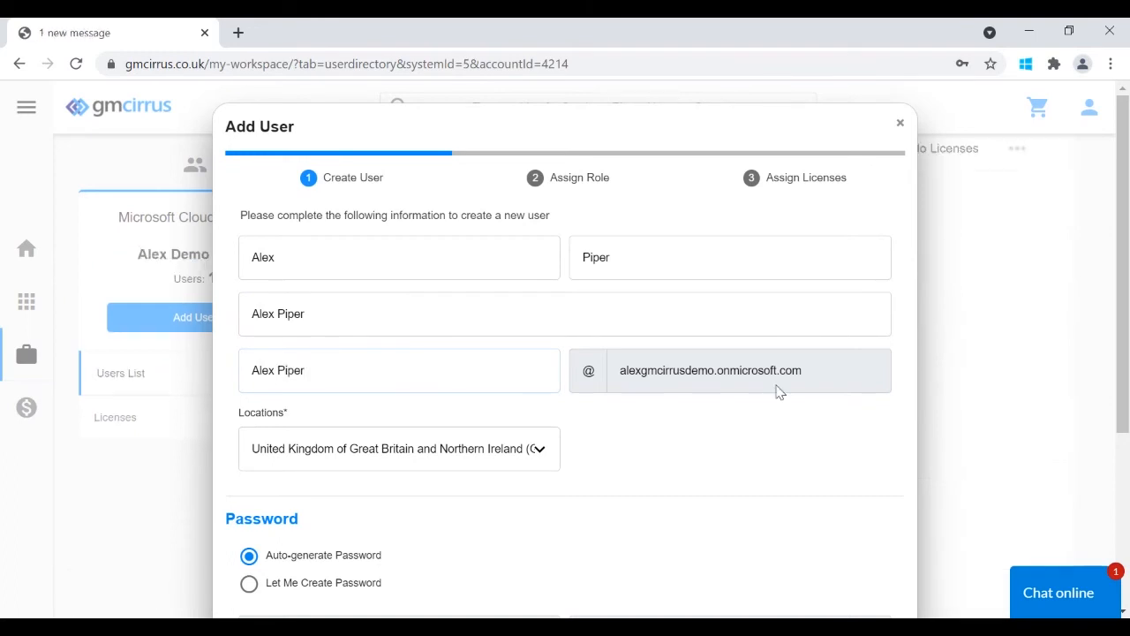
drag(1127, 295, 1126, 376)
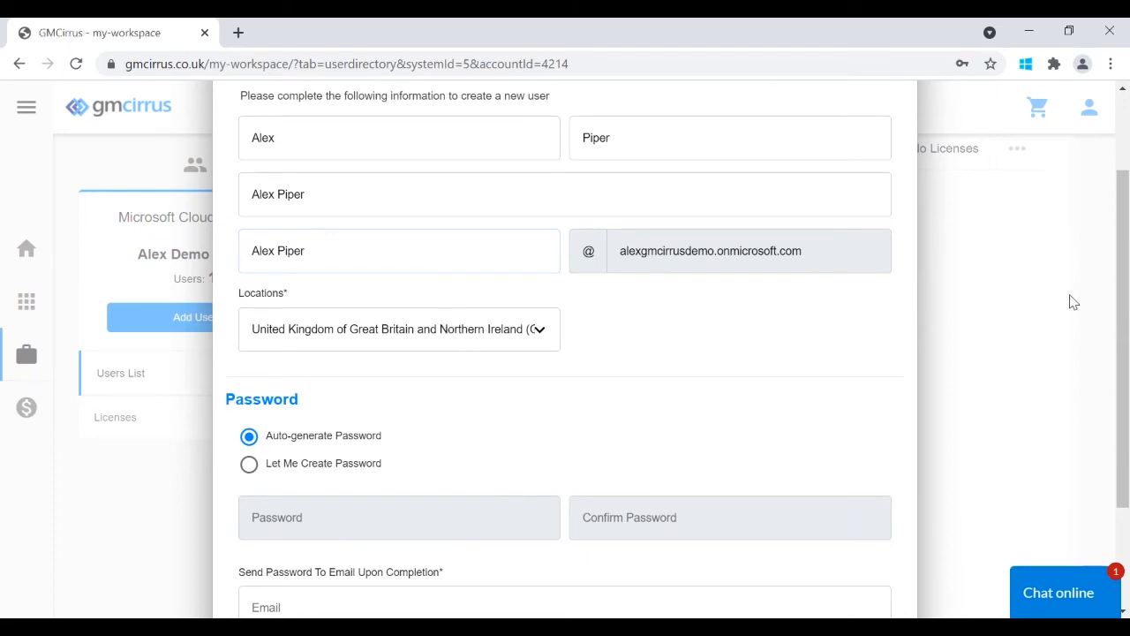
scroll(1126, 307, down, 1)
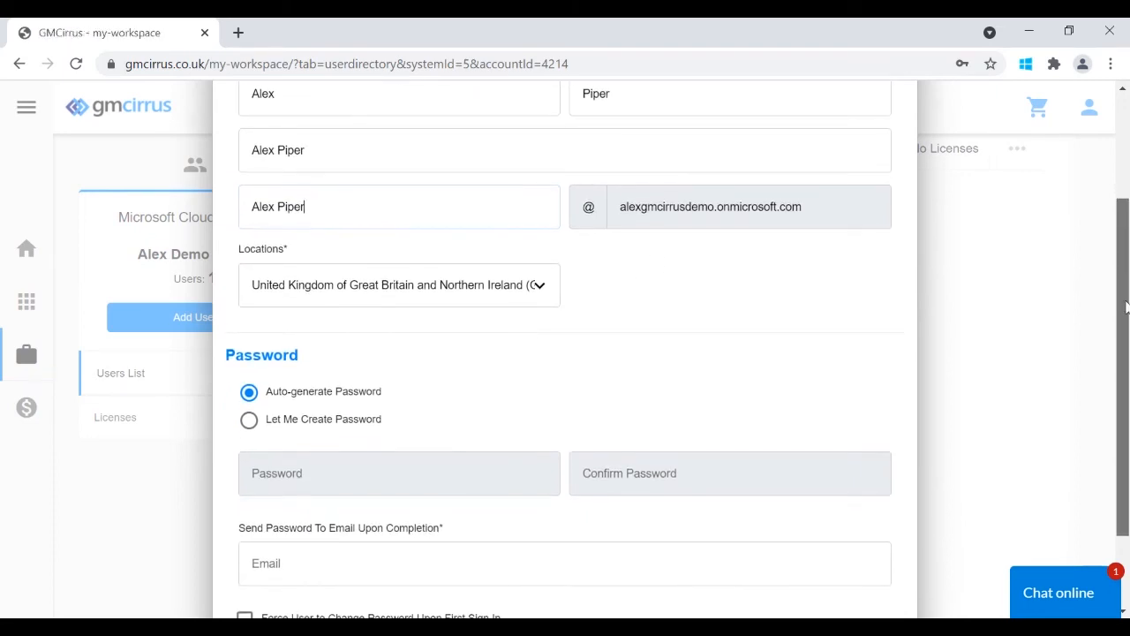
scroll(1126, 307, down, 1)
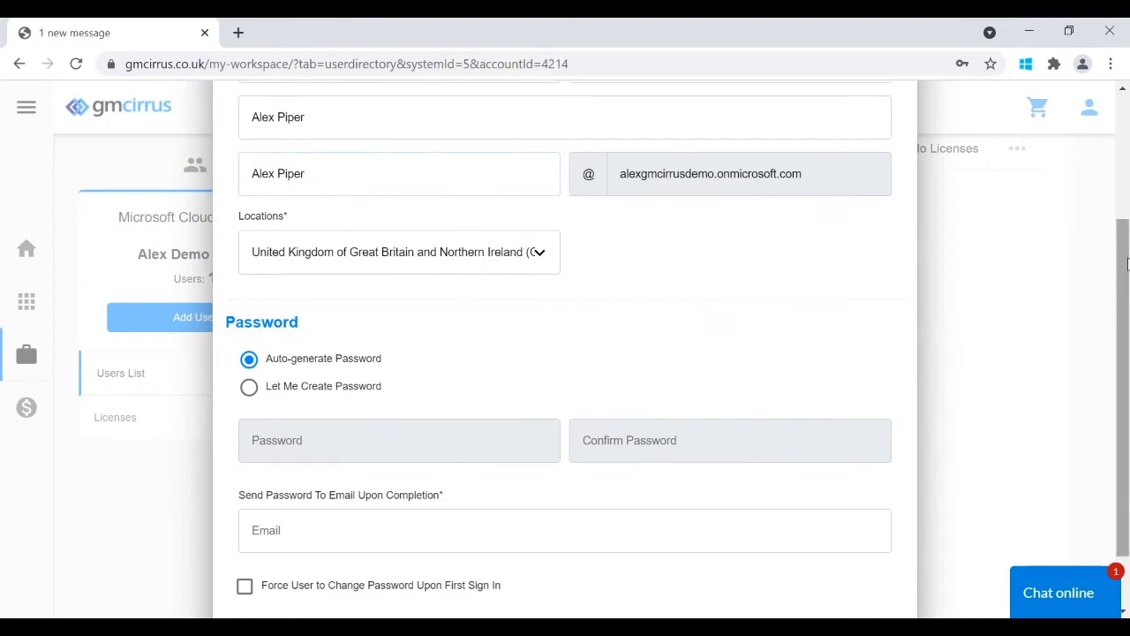
scroll(1106, 285, down, 2)
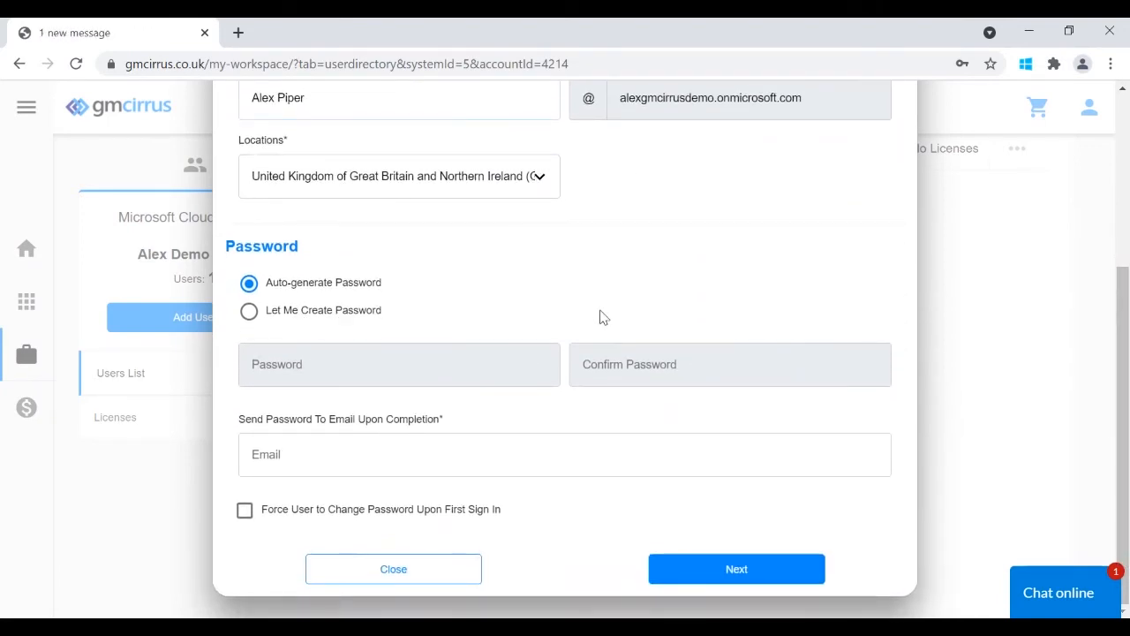
- Set a custom password, confirm it, add the user's notification e-mail, and submit
click(347, 310)
click(339, 351)
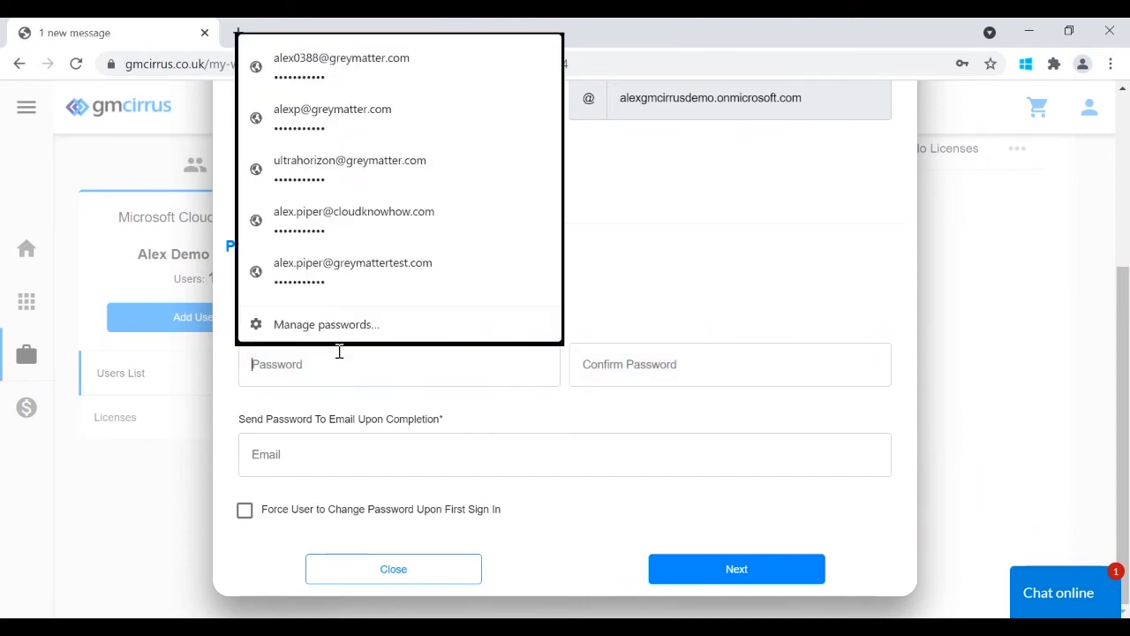
text(••••••)
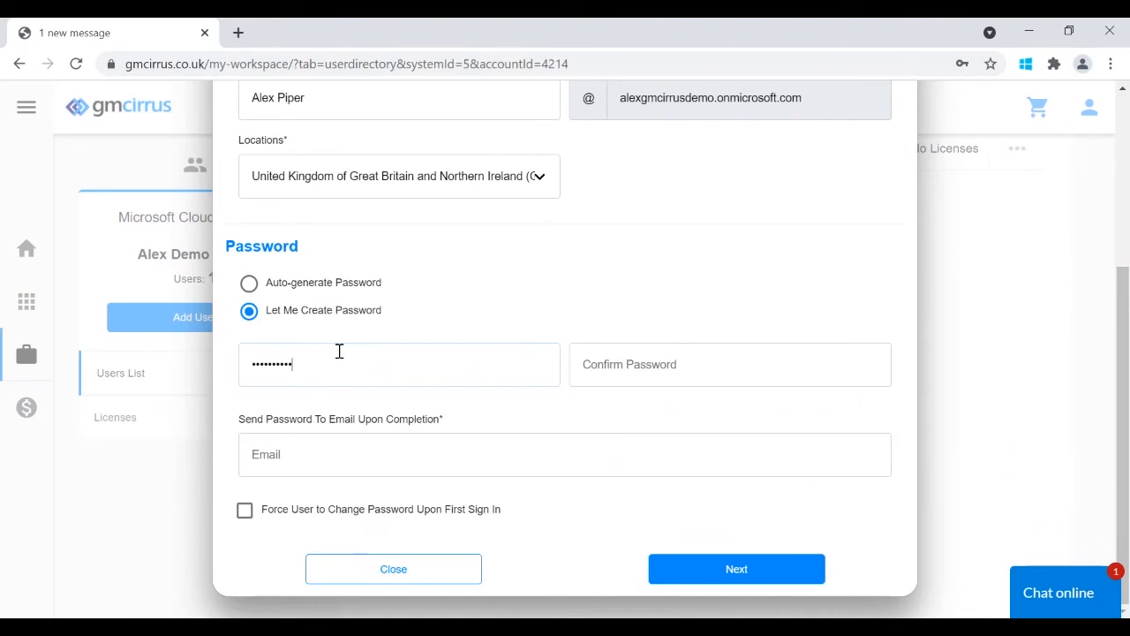
key(Tab)
text(•••••)
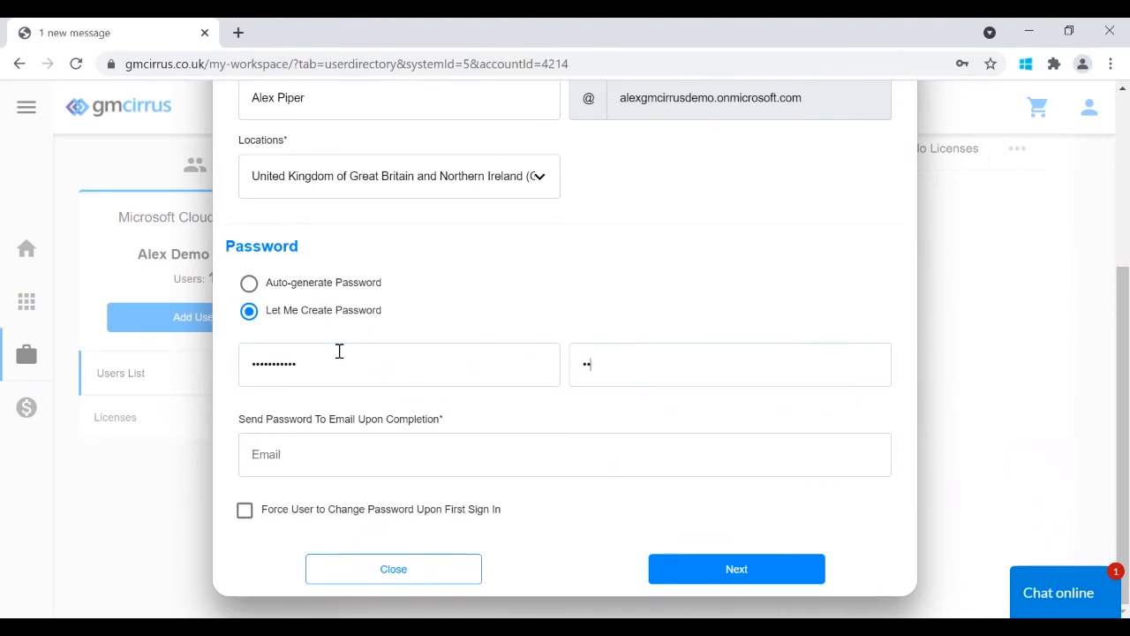
text(••)
click(617, 462)
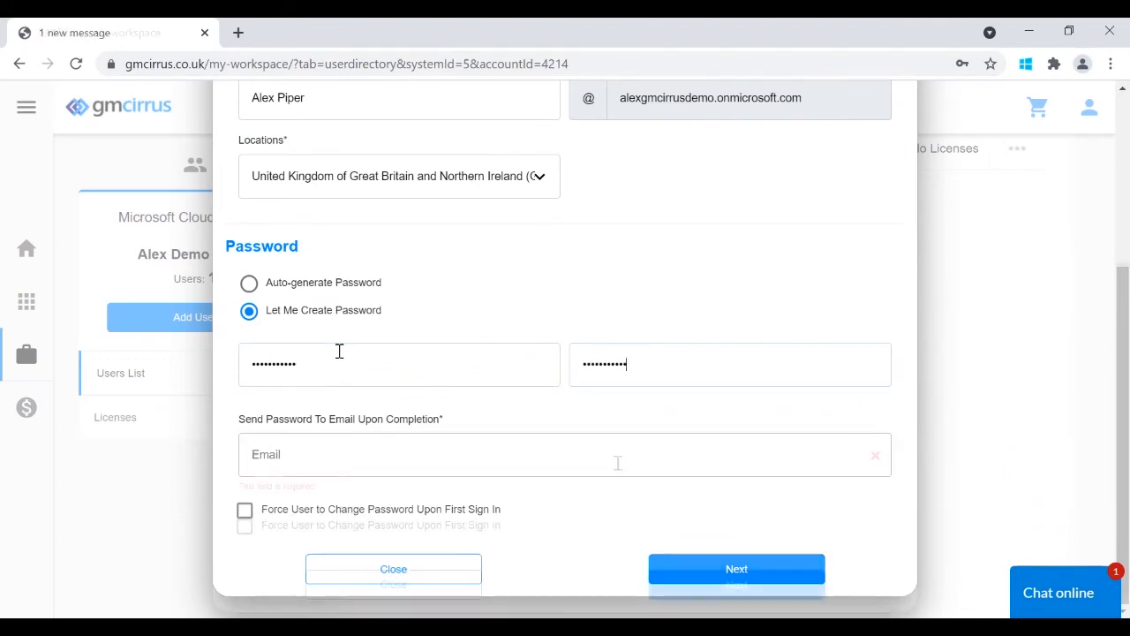
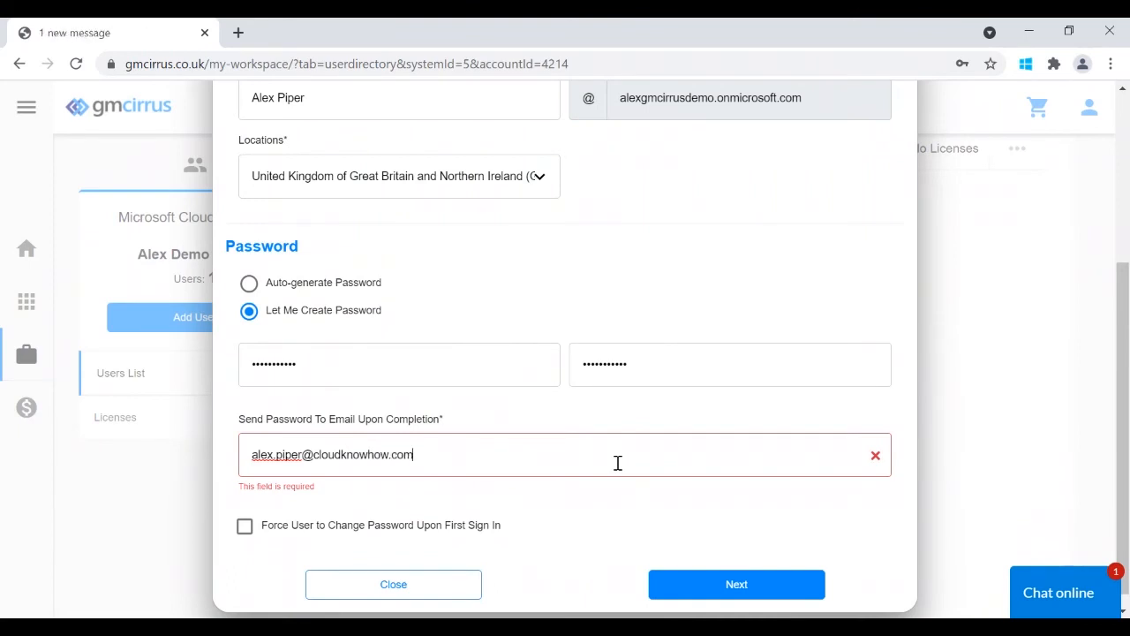
click(730, 585)
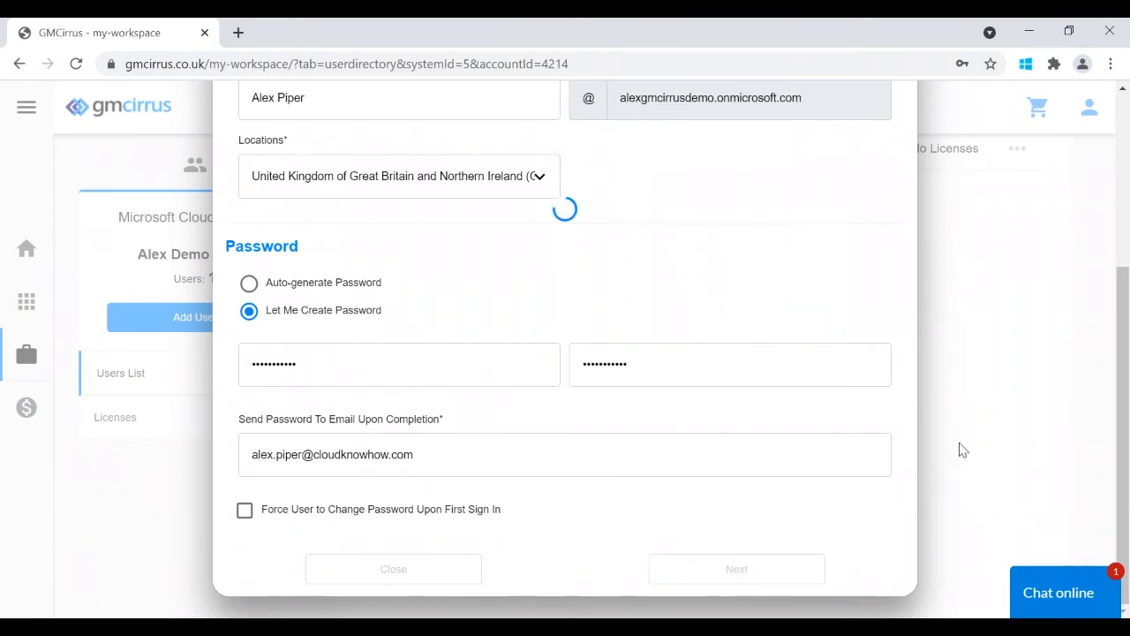
- Pick Office 365 Global Administrator Role instead of a customized role and continue to licences
drag(1128, 366, 1123, 232)
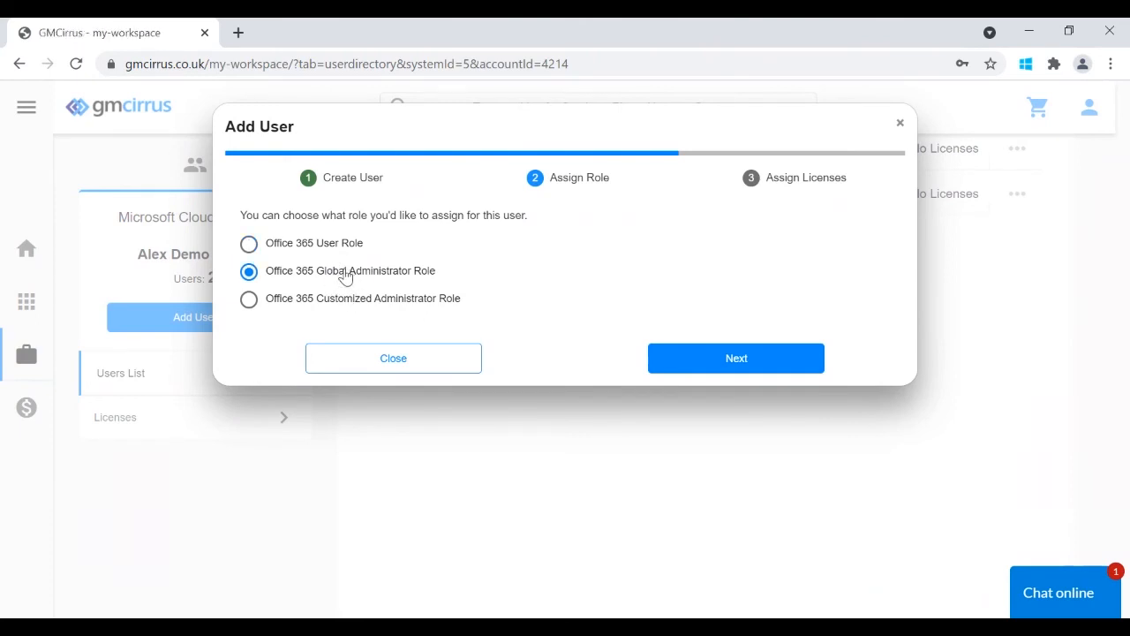
click(349, 300)
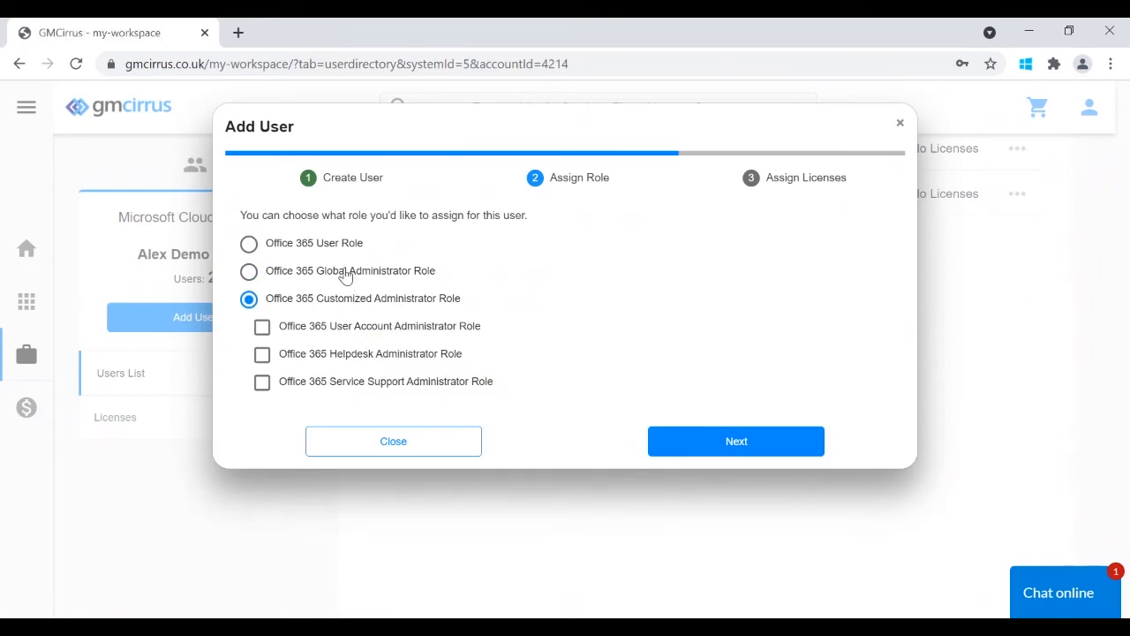
click(345, 273)
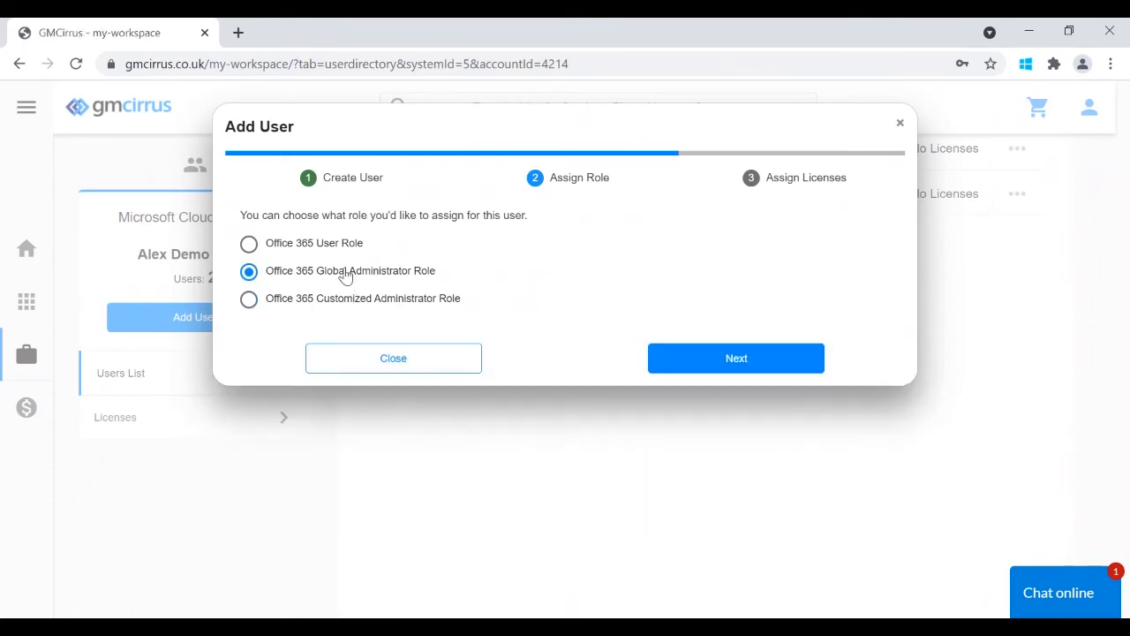
click(691, 376)
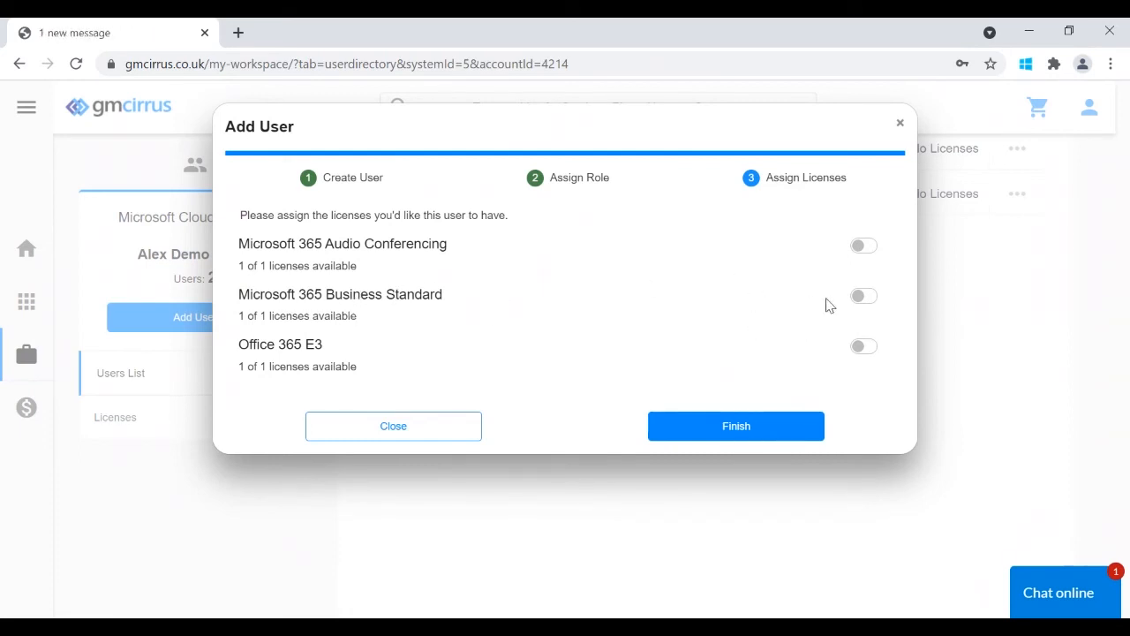
- Switch on the Microsoft 365 Business Standard licence for the new user and finish
click(862, 297)
click(701, 420)
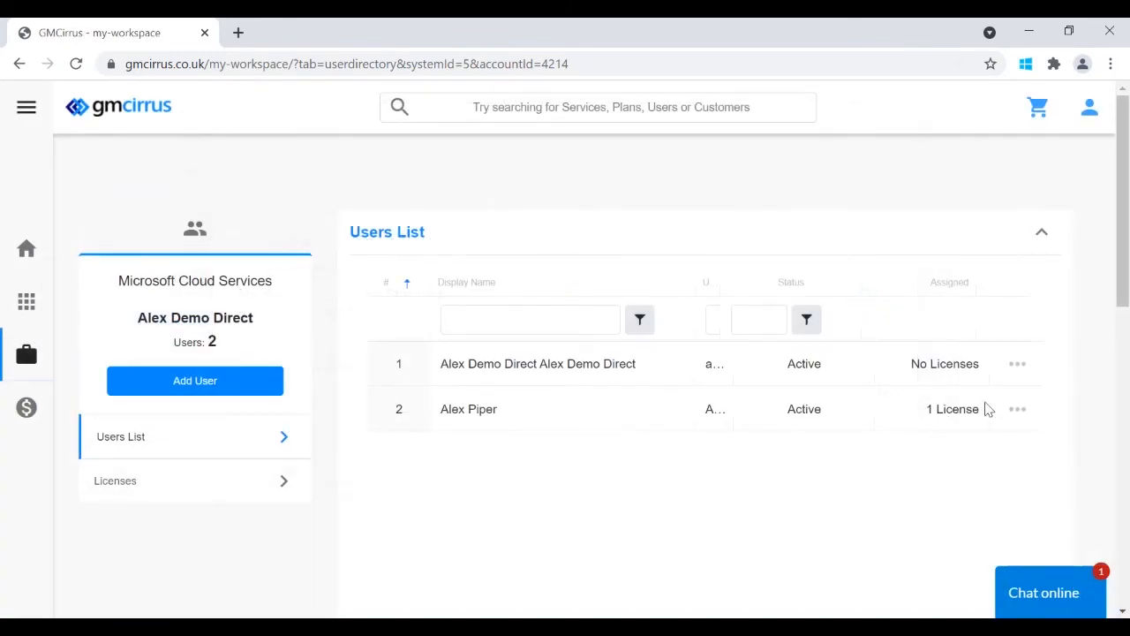
click(1018, 409)
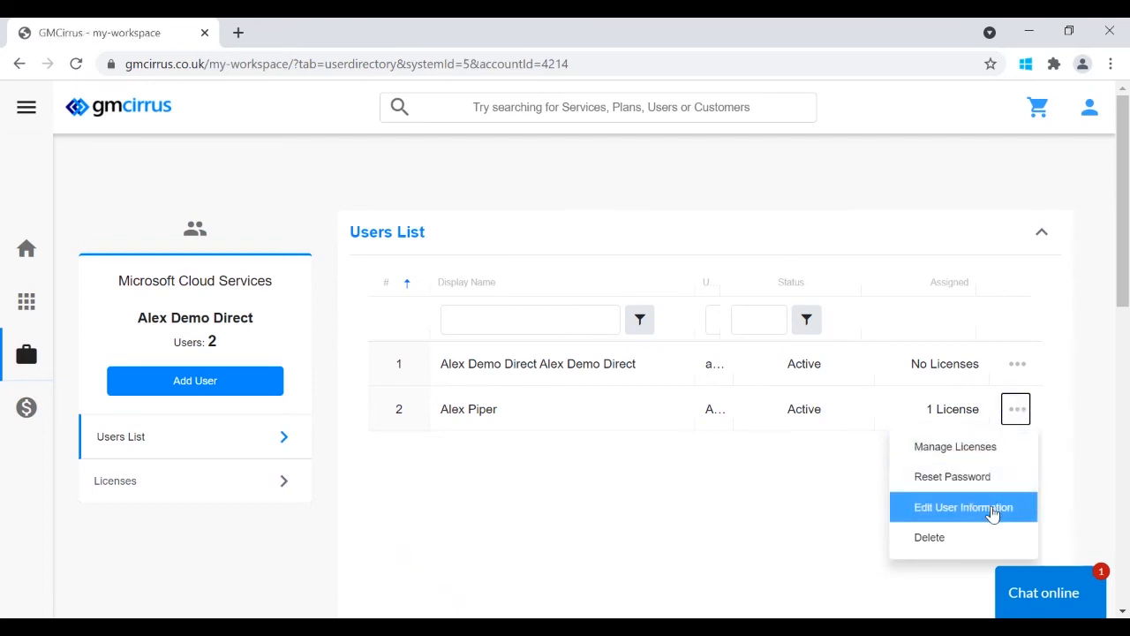
click(959, 455)
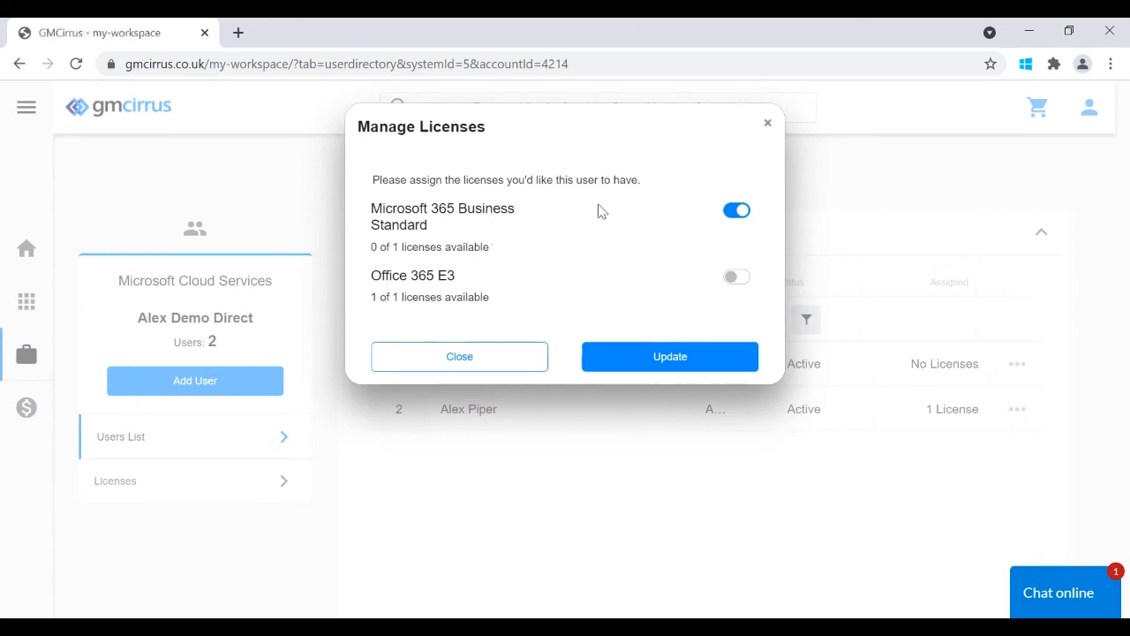
click(734, 218)
click(734, 275)
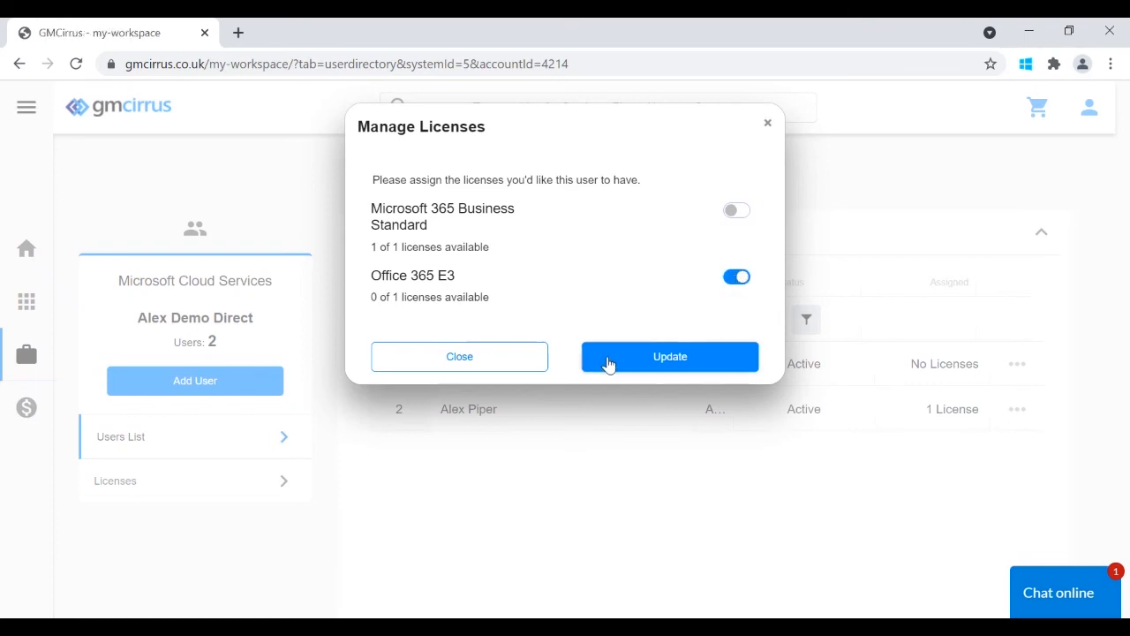
click(516, 369)
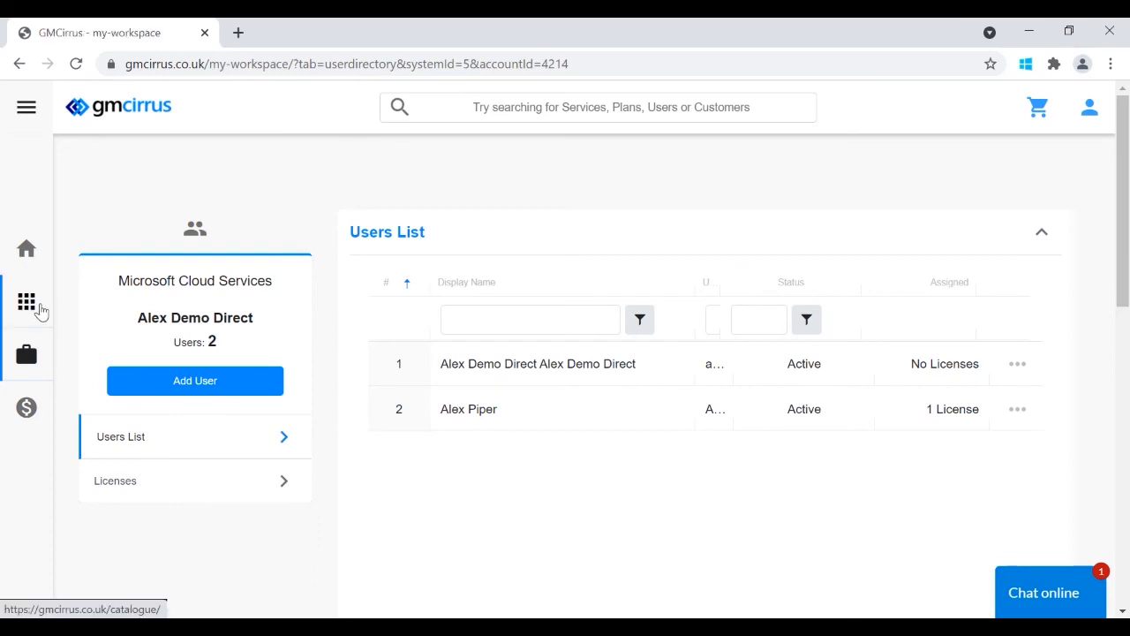
- Open Office 365 E3 (Enterprise) from billing's Active Subscriptions and show its available actions
click(29, 413)
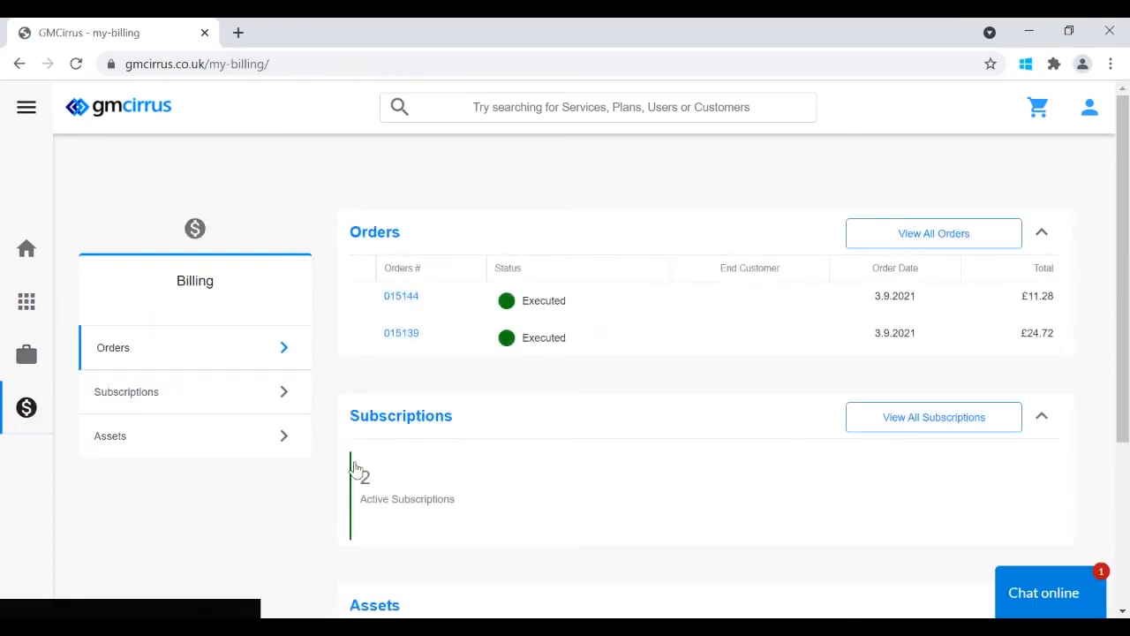
click(358, 484)
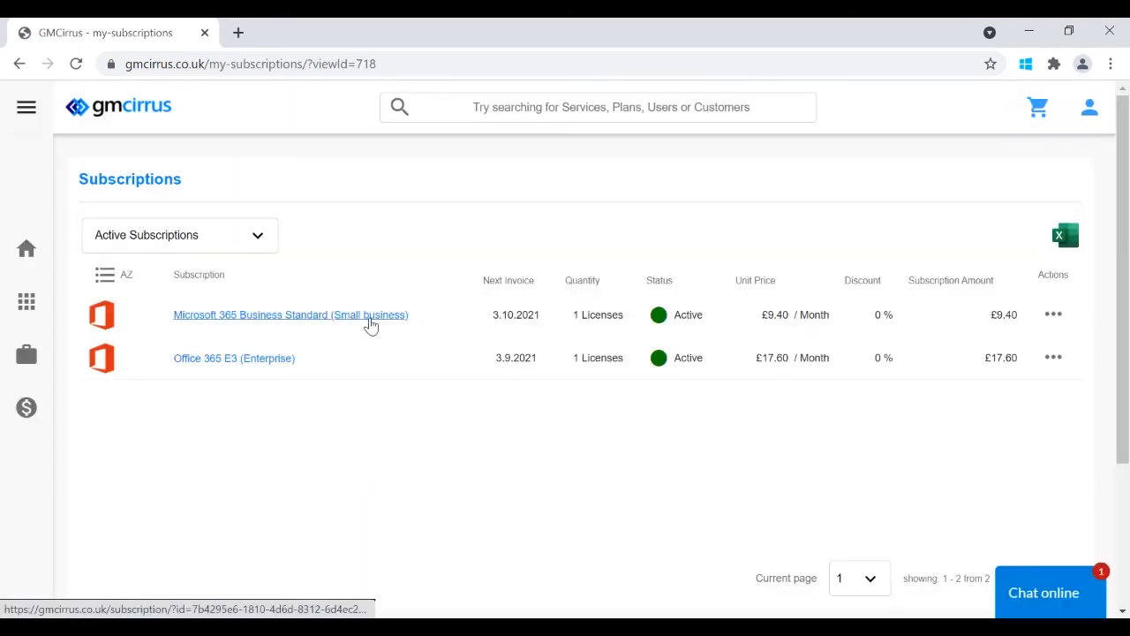
click(278, 359)
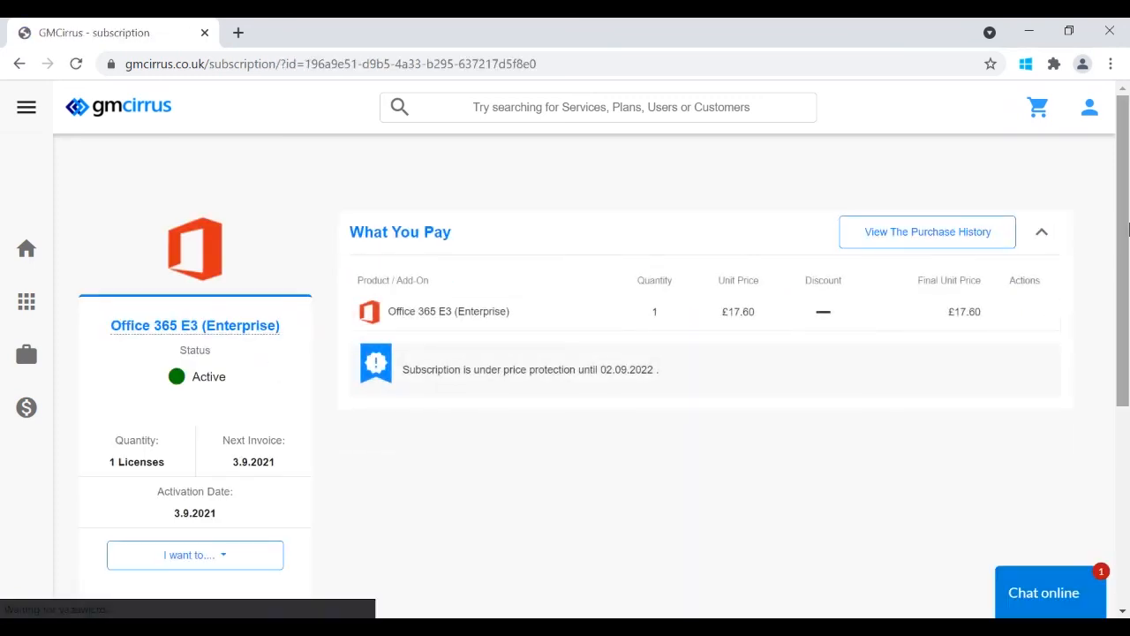
drag(1124, 223, 1126, 301)
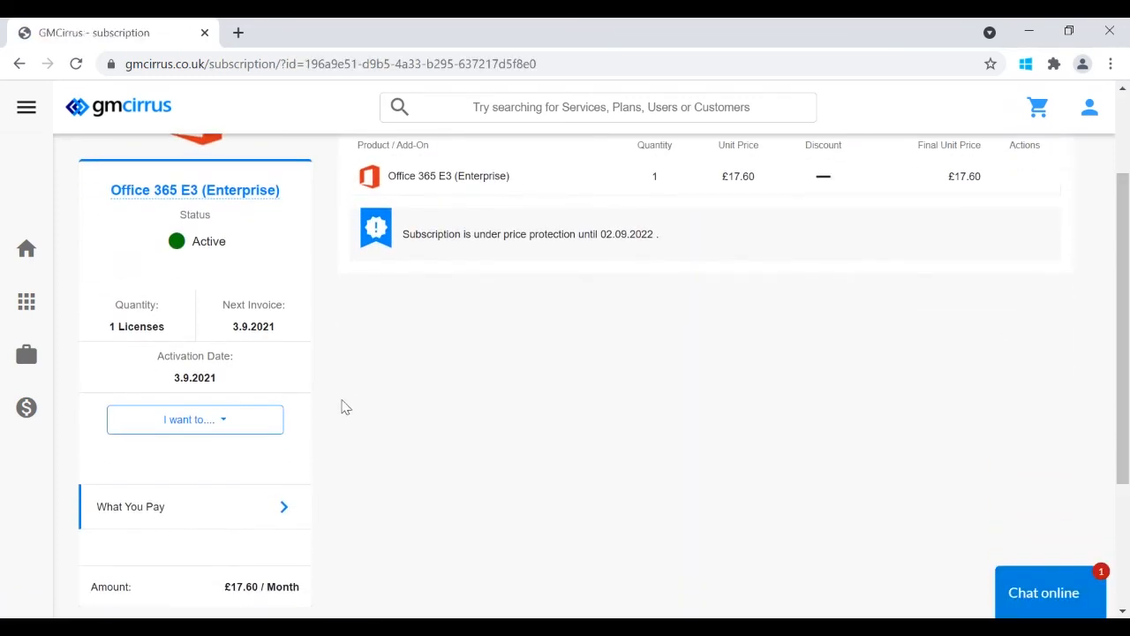
click(238, 424)
- Submit an Immediate cancellation of the Office 365 E3 (Enterprise) subscription and close the confirmation
click(199, 516)
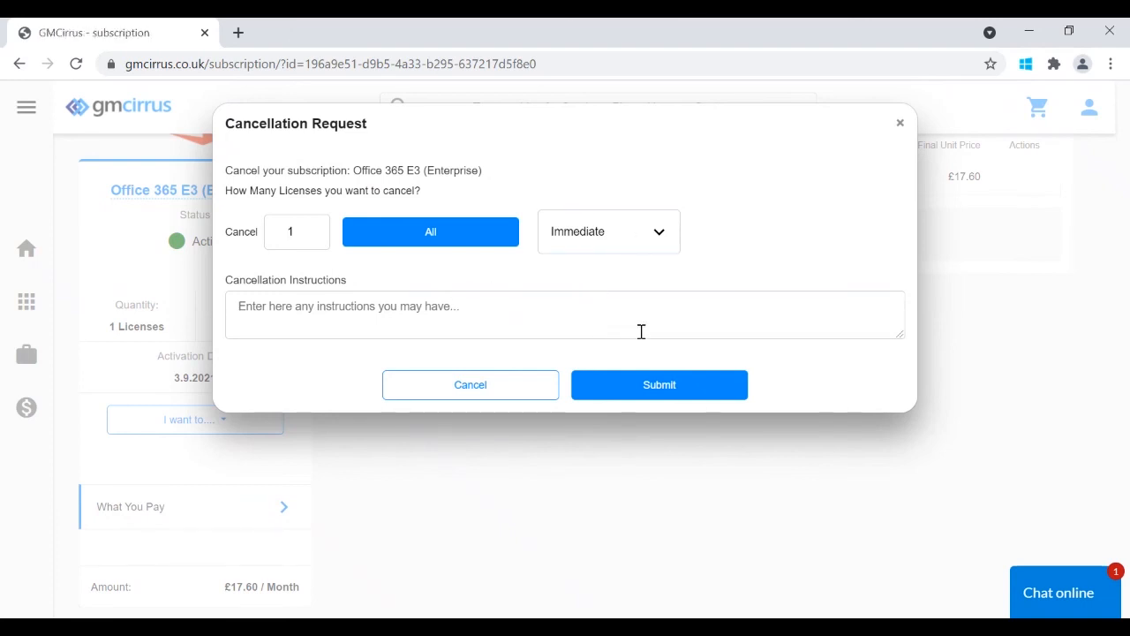
click(686, 388)
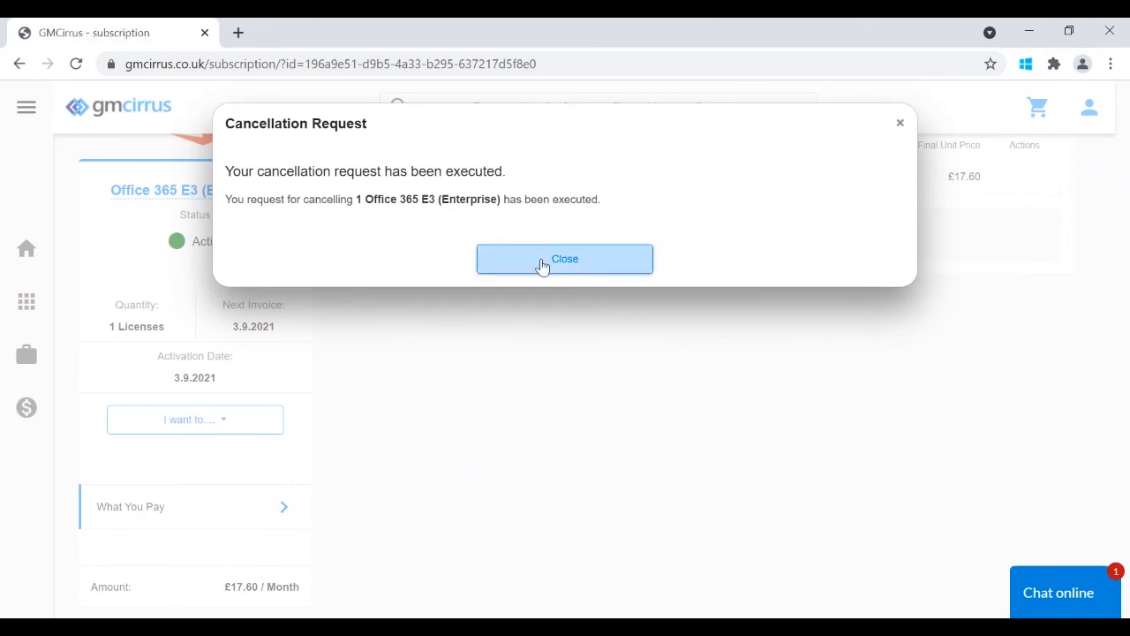
click(542, 266)
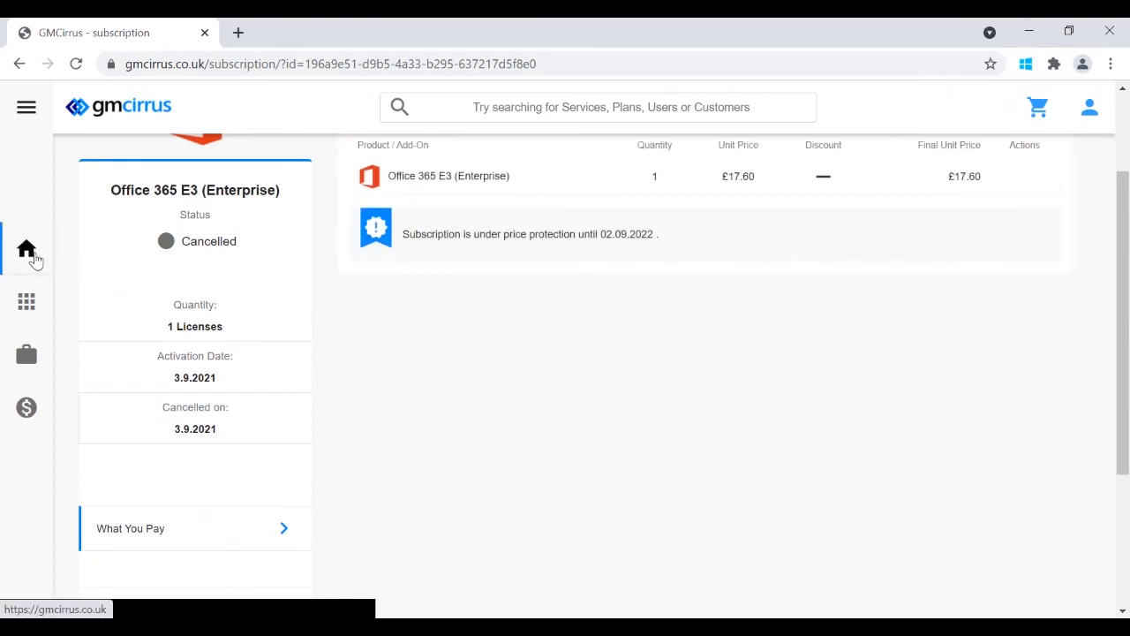
- Return to the Home page showing the Perpetual licences on CSP banner and Microsoft 365
click(32, 258)
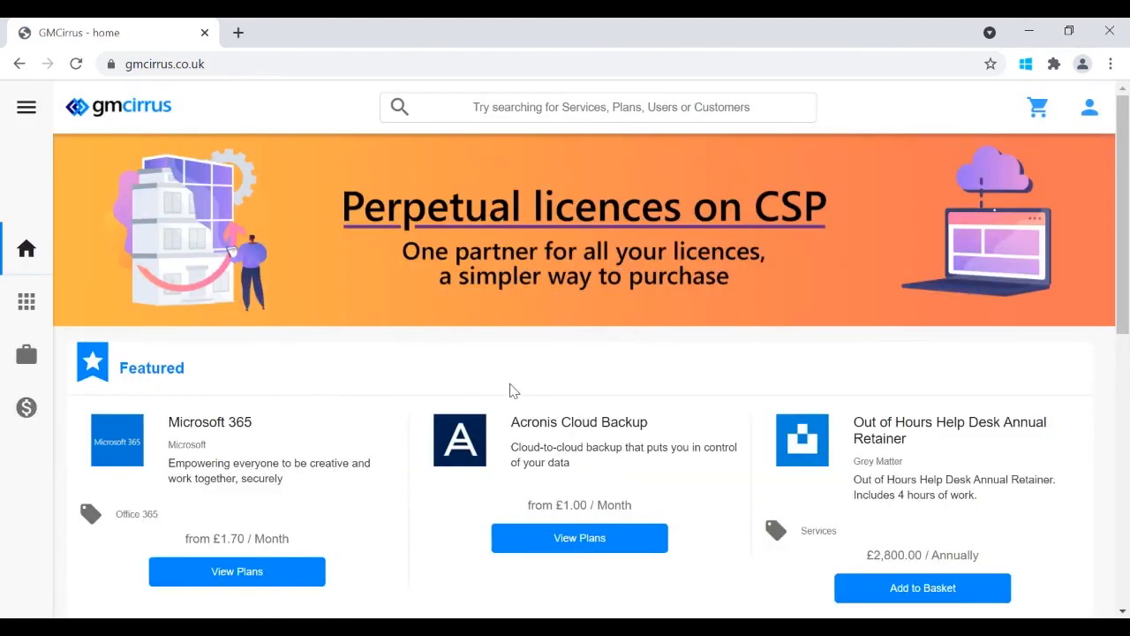
drag(1129, 258, 1129, 219)
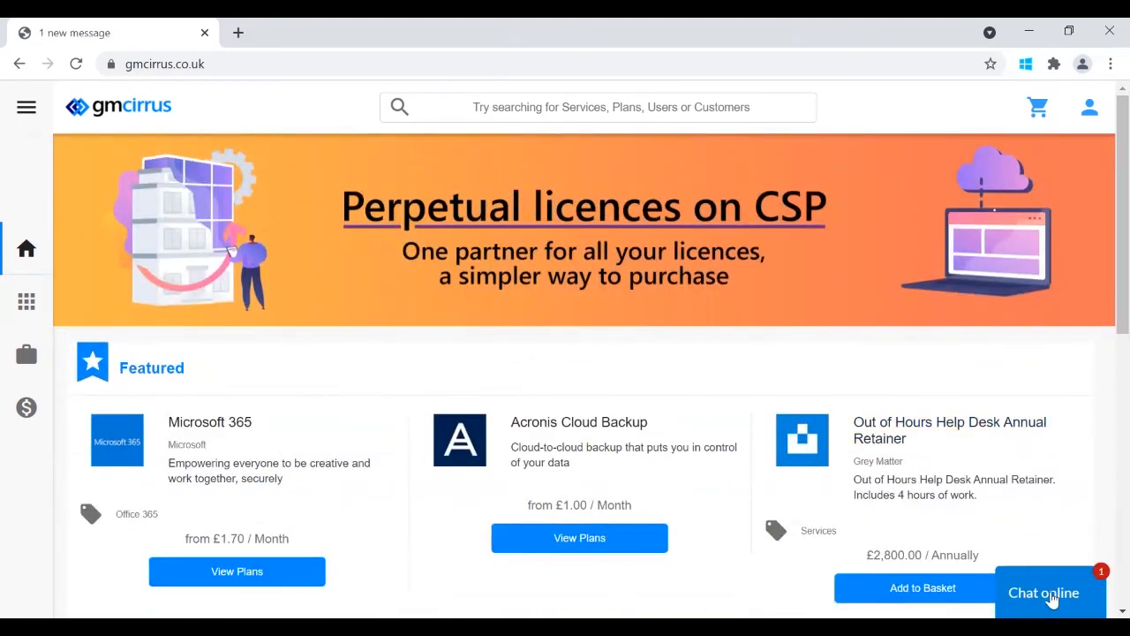